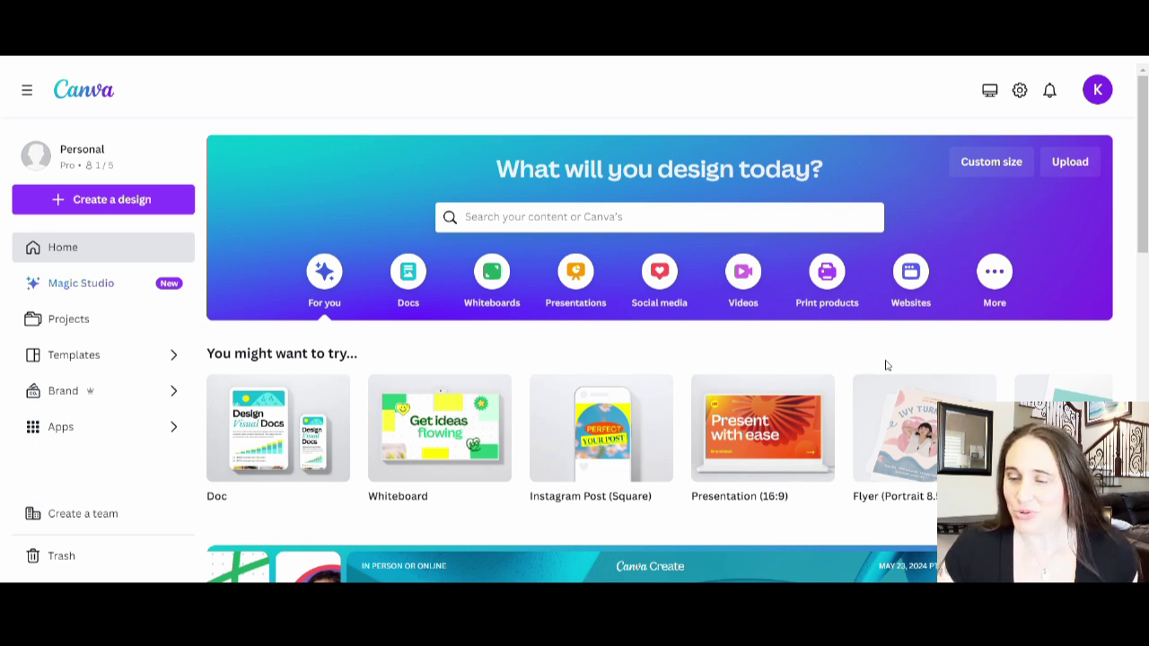
- Create a 4500 × 5400 px custom design and make its page background black
{"action": "left_click", "coordinate": [981, 171]}
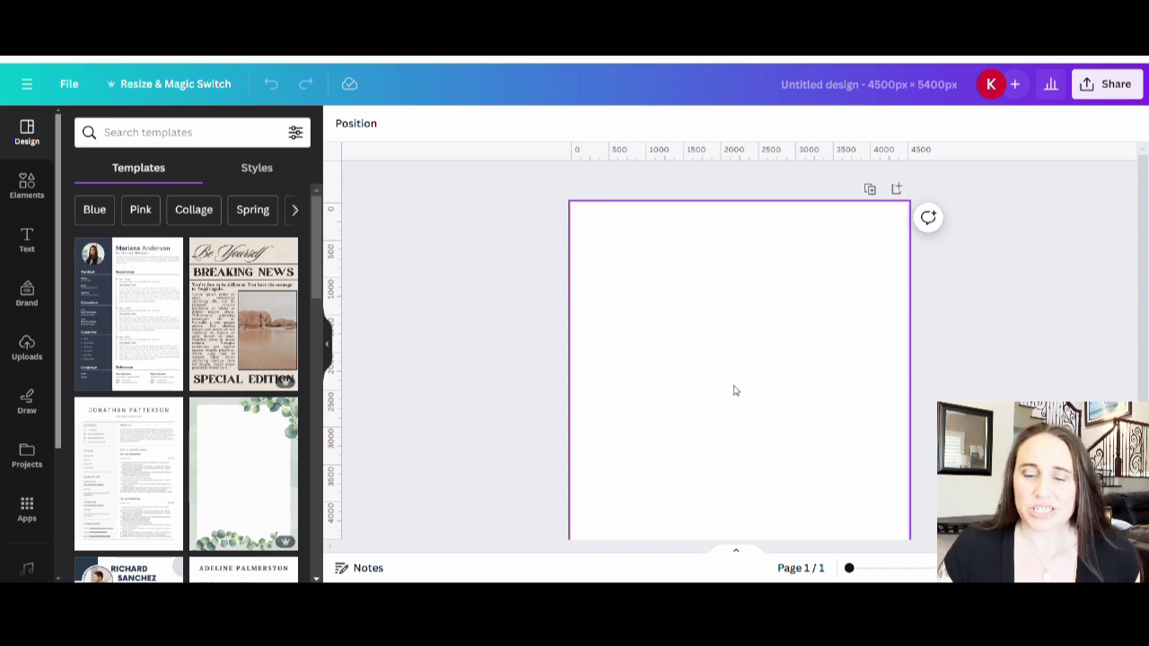
{"action": "left_click", "coordinate": [653, 292]}
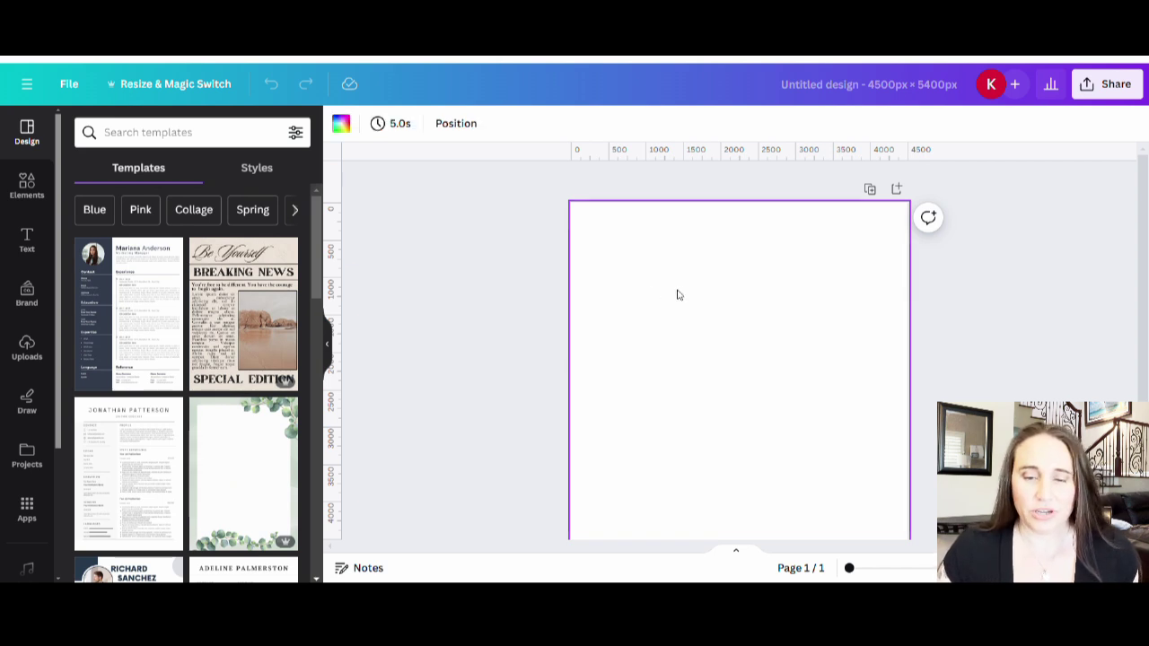
{"action": "left_click", "coordinate": [341, 123]}
{"action": "left_click", "coordinate": [81, 418]}
{"action": "left_click", "coordinate": [691, 393]}
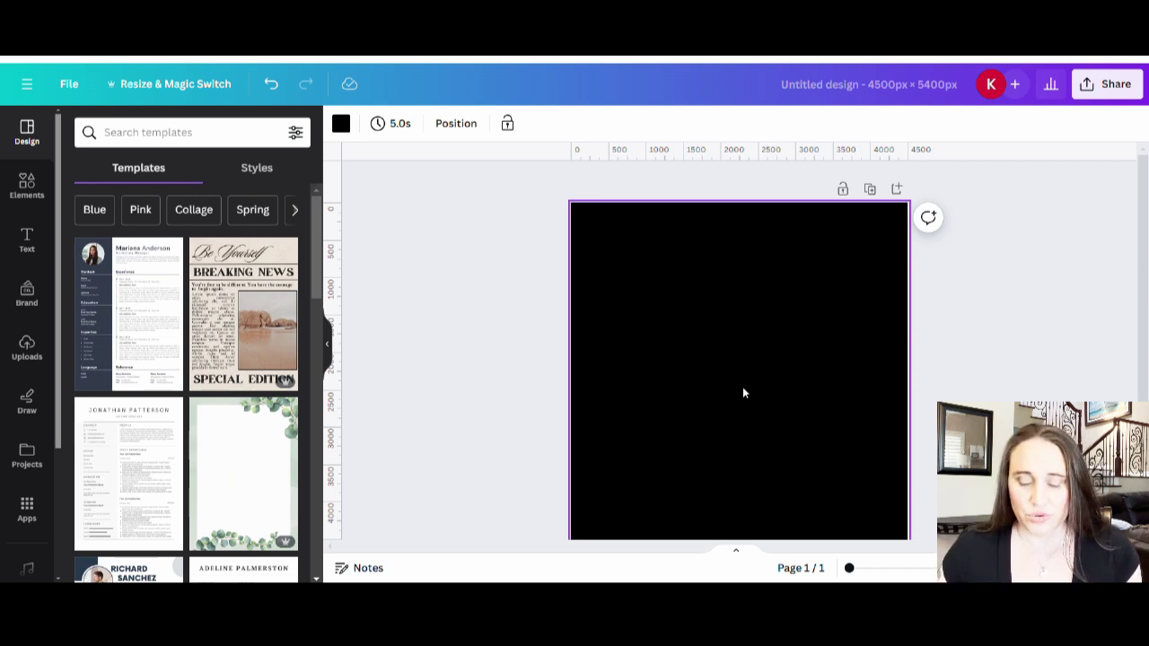
- Add a 'Mother' text box, enlarge it to size 562 and place it near the top-left
{"action": "key", "text": "t"}
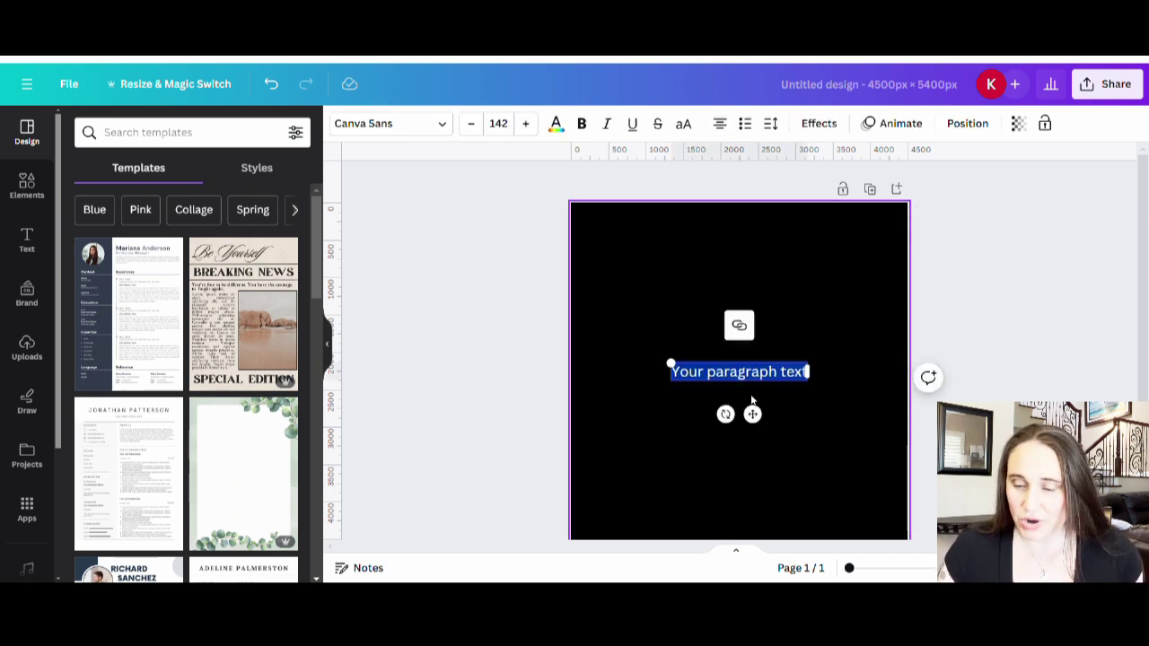
{"action": "type", "text": "Mother"}
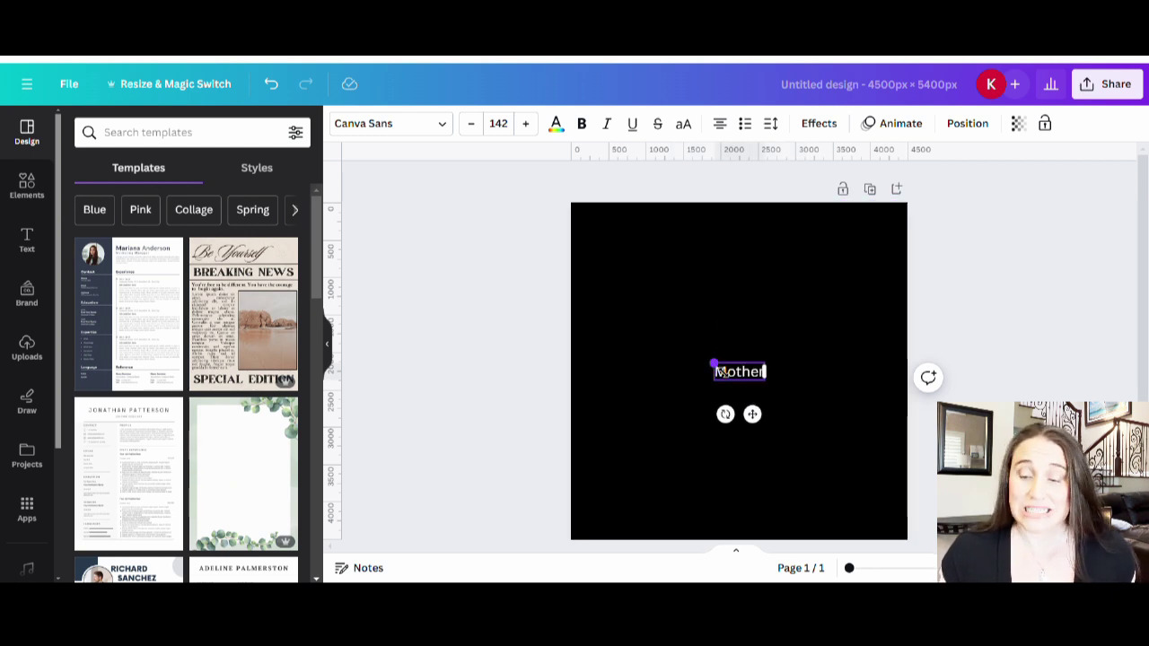
{"action": "left_click_drag", "start_coordinate": [714, 364], "coordinate": [605, 337]}
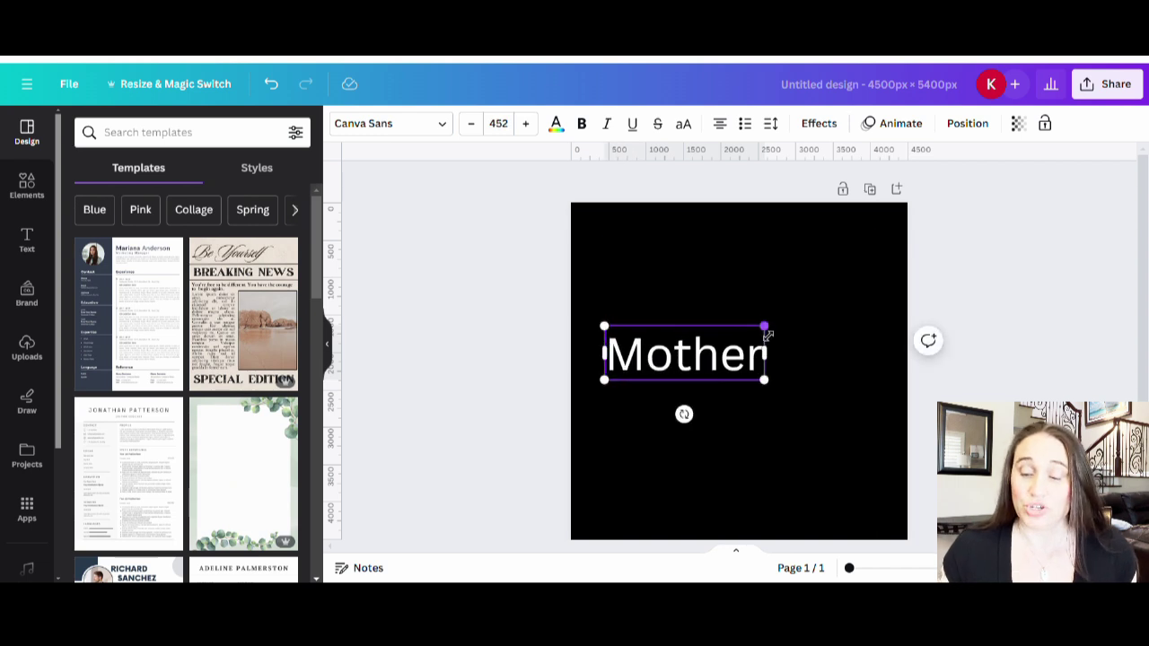
{"action": "left_click_drag", "start_coordinate": [764, 326], "coordinate": [811, 318]}
{"action": "left_click", "coordinate": [759, 395]}
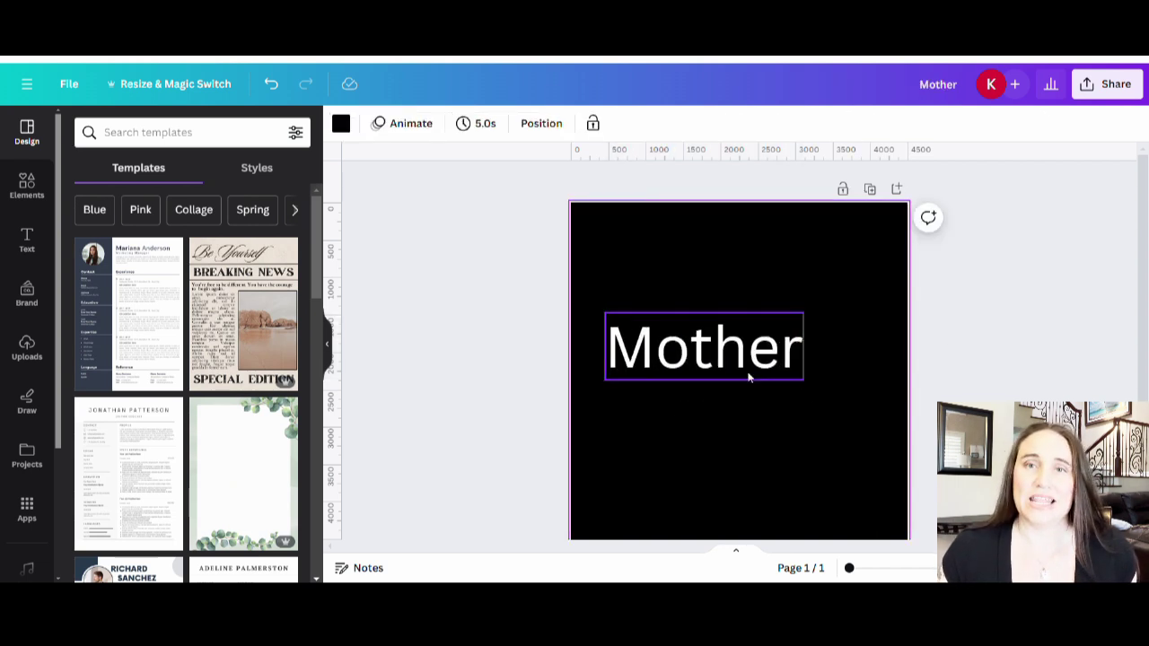
{"action": "left_click_drag", "start_coordinate": [746, 375], "coordinate": [742, 274]}
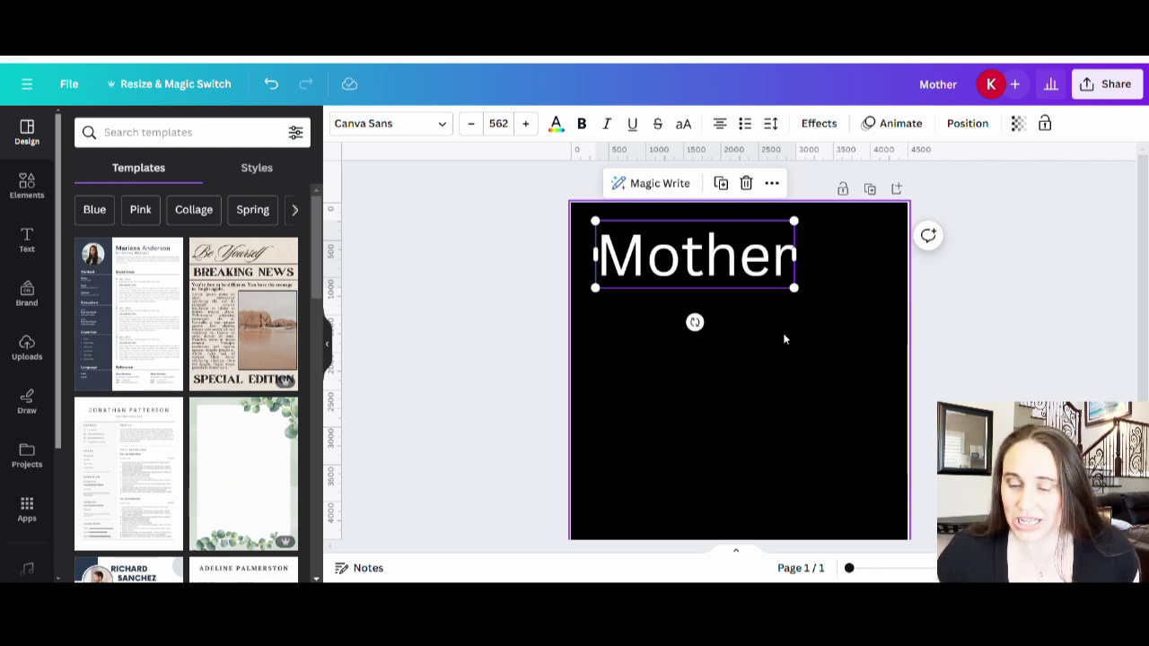
{"action": "left_click_drag", "start_coordinate": [759, 274], "coordinate": [769, 274]}
- Add a '[muhth-er]' pronunciation text box on one line and shrink it smaller
{"action": "left_click", "coordinate": [758, 395]}
{"action": "key", "text": "t"}
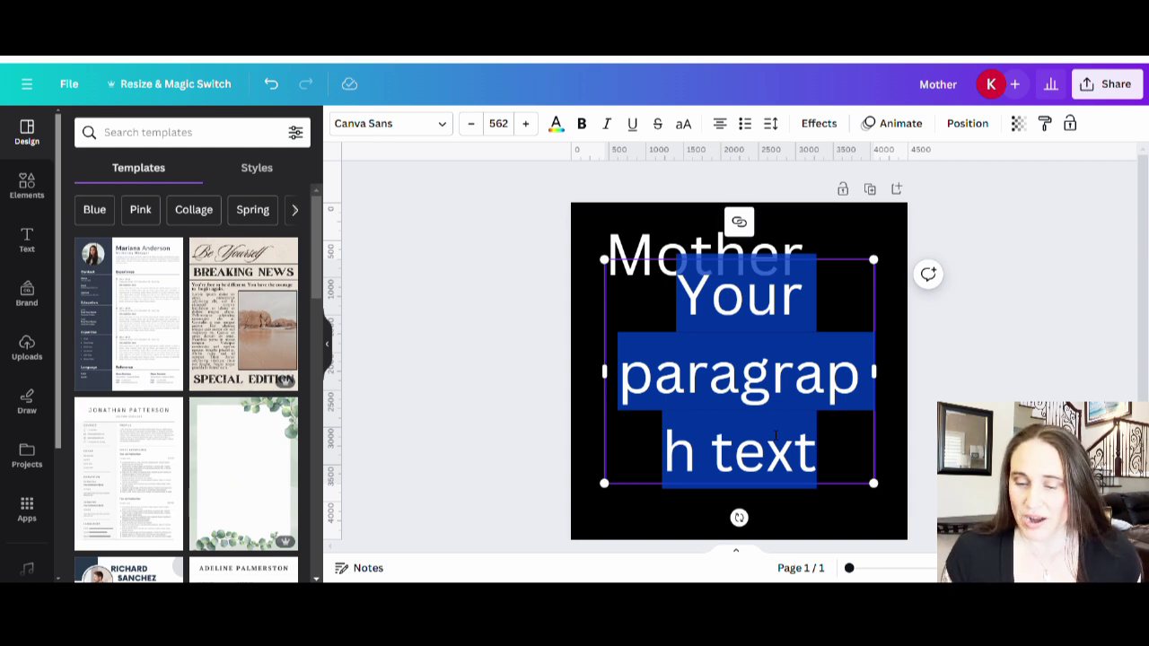
{"action": "type", "text": "[["}
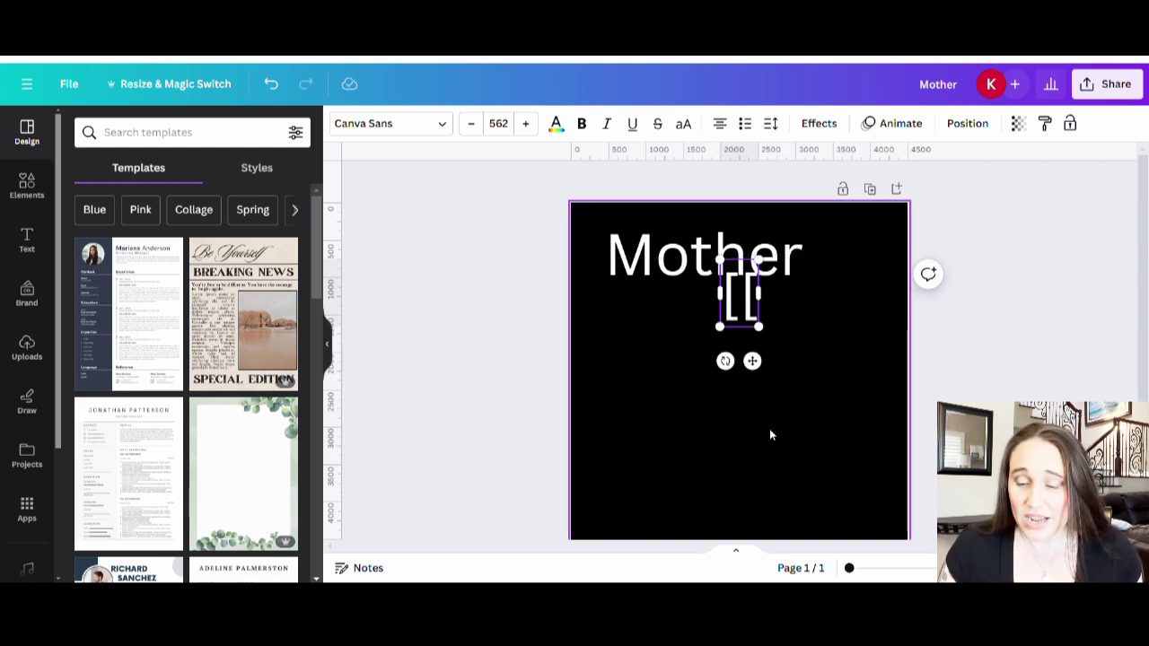
{"action": "key", "text": "BackSpace"}
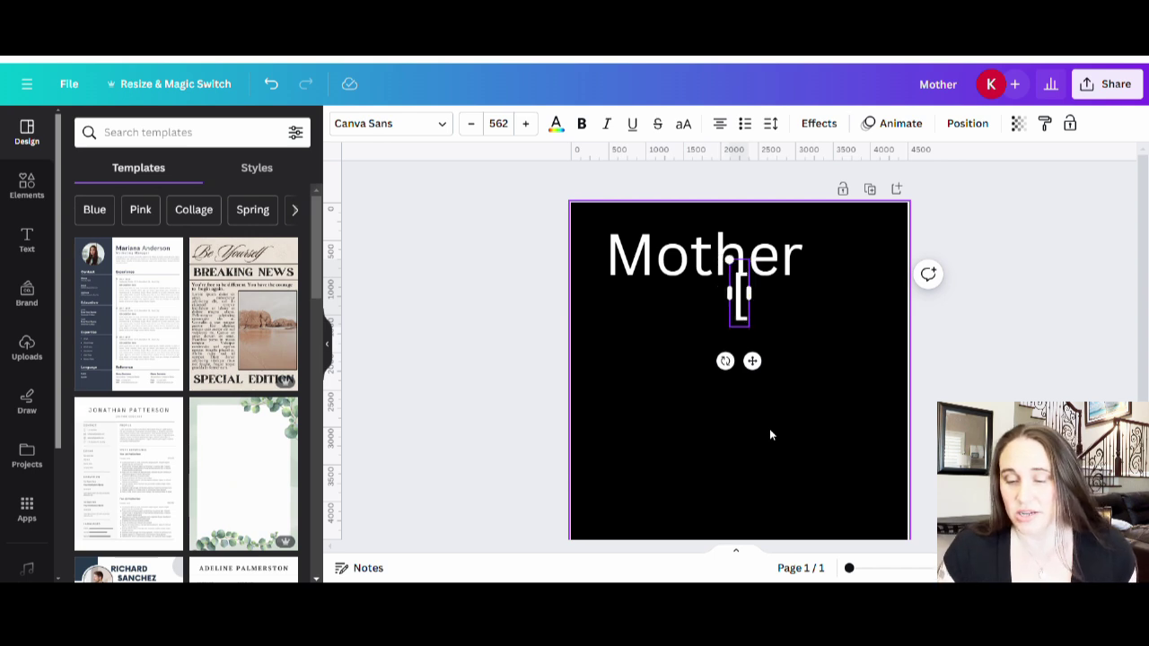
{"action": "type", "text": "muh"}
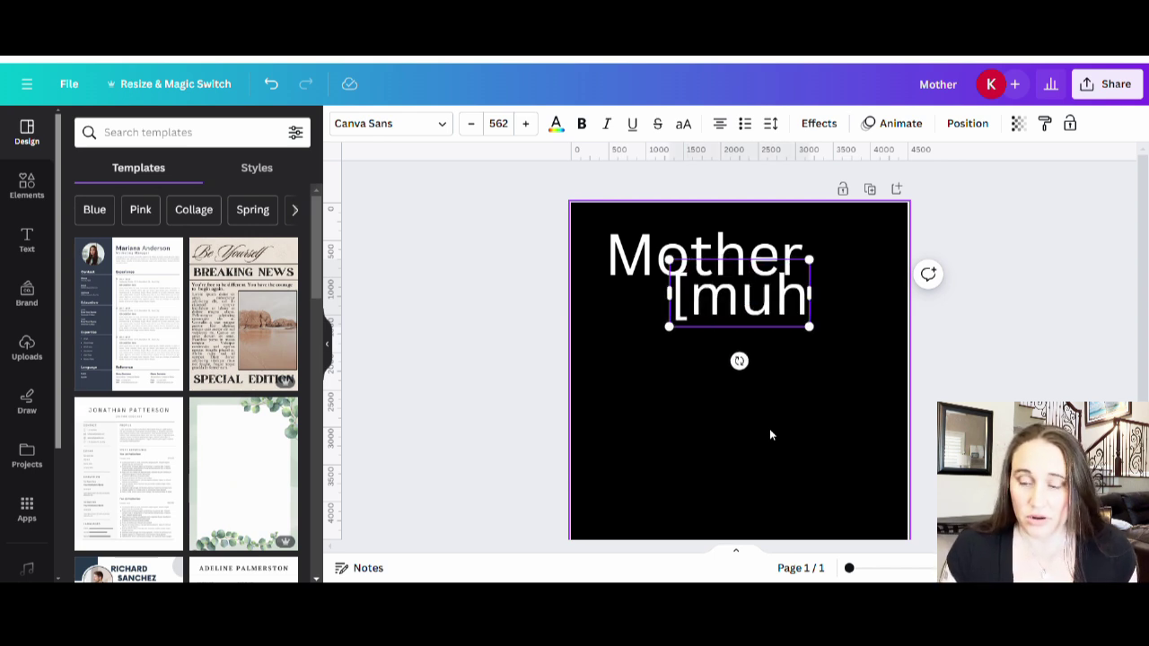
{"action": "type", "text": "th-er"}
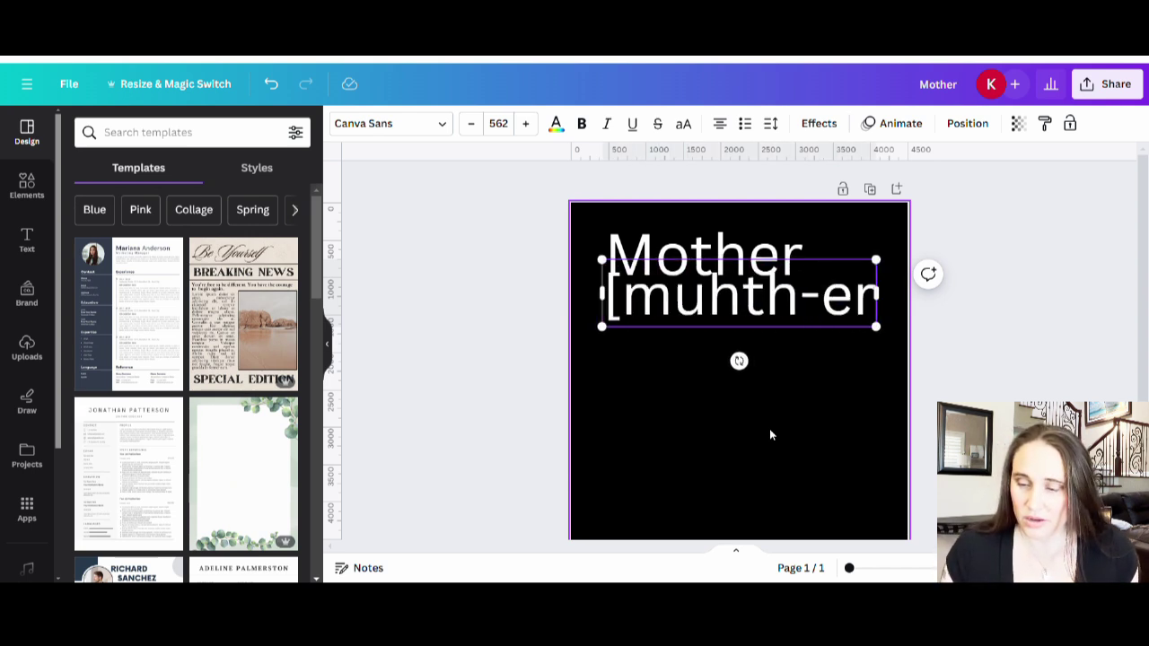
{"action": "key", "text": "Return"}
{"action": "type", "text": "]"}
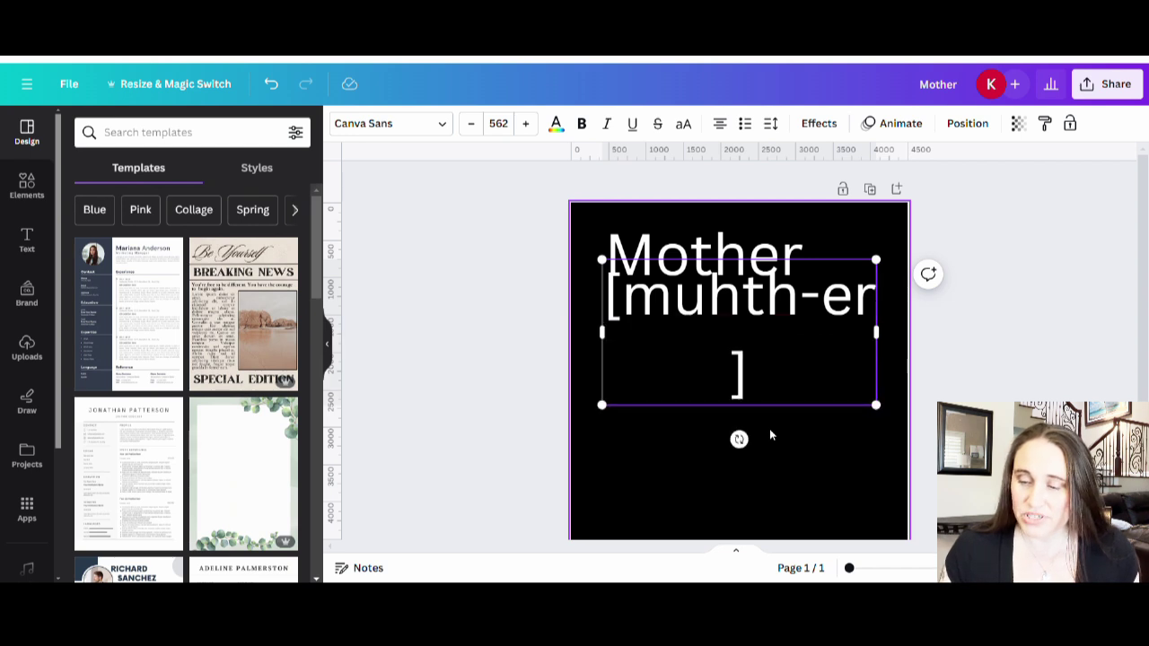
{"action": "left_click_drag", "start_coordinate": [889, 337], "coordinate": [1081, 325]}
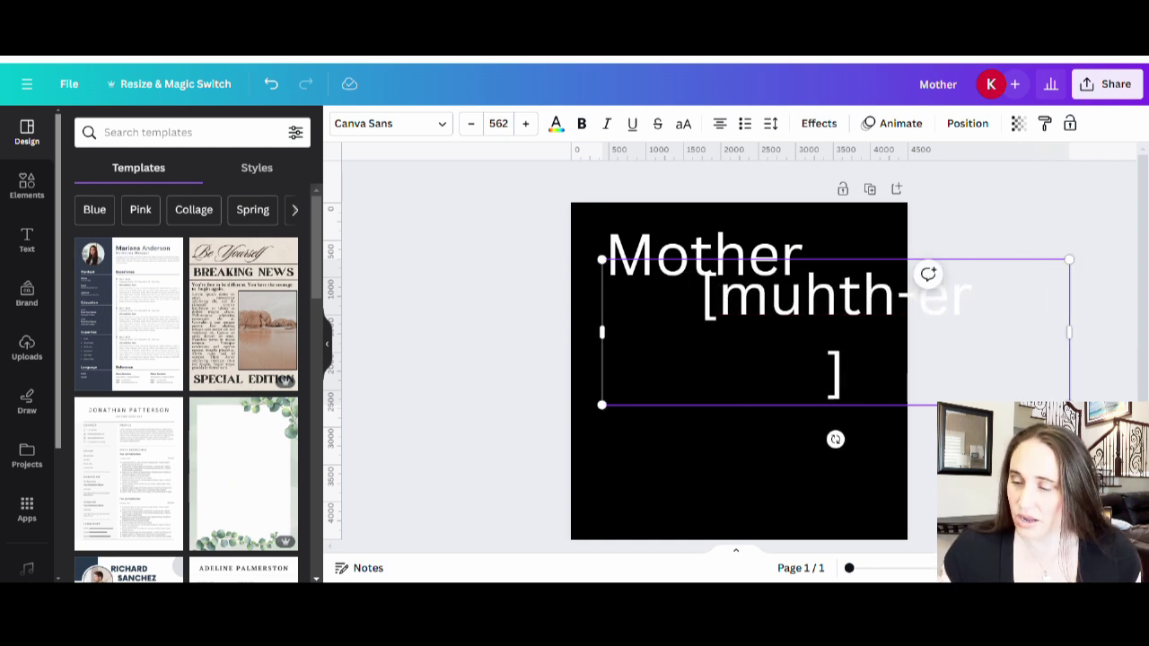
{"action": "key", "text": "BackSpace"}
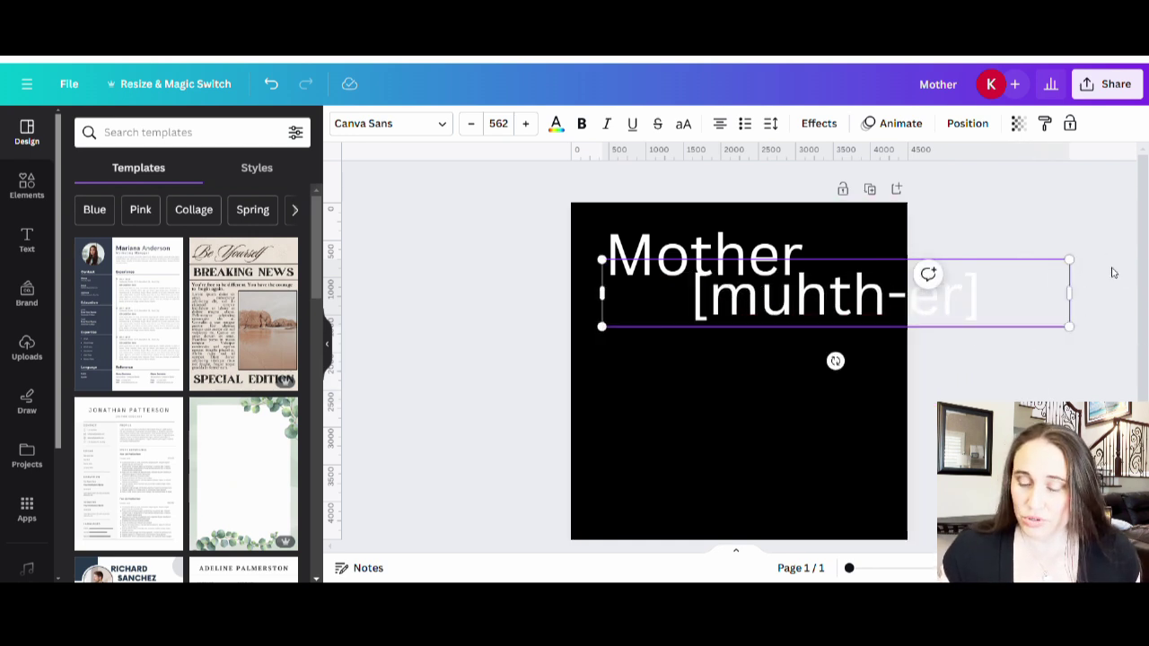
{"action": "left_click_drag", "start_coordinate": [1069, 260], "coordinate": [839, 306]}
{"action": "left_click", "coordinate": [779, 410]}
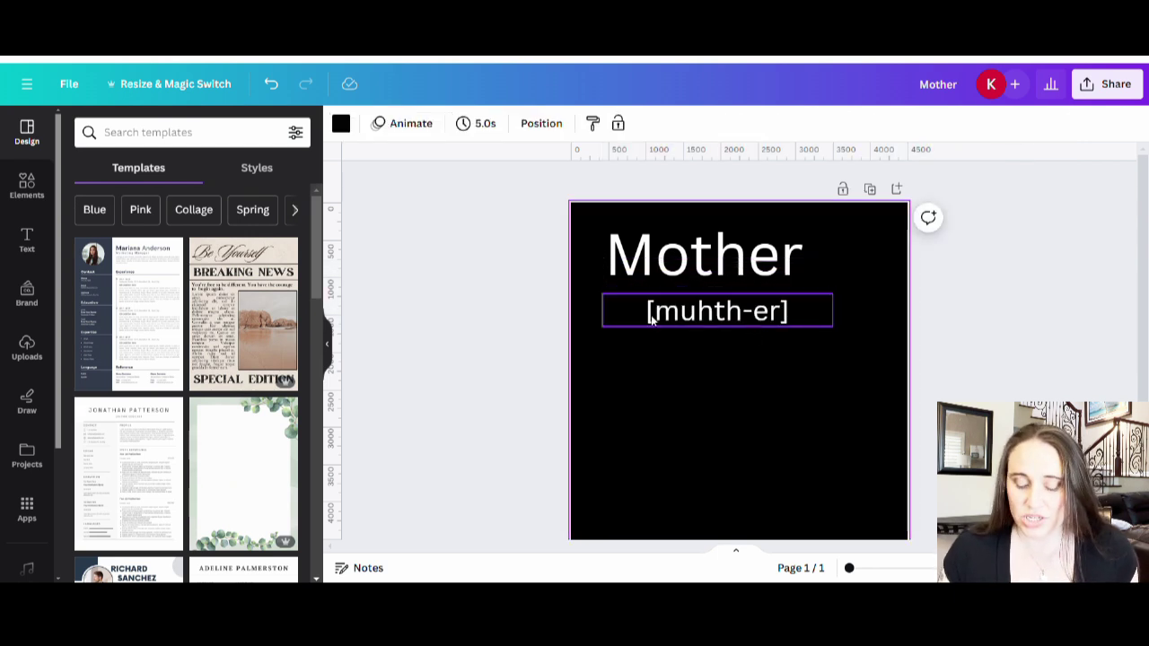
- Append 'Noun' to the pronunciation line and align it under the Mother title
{"action": "left_click", "coordinate": [814, 325]}
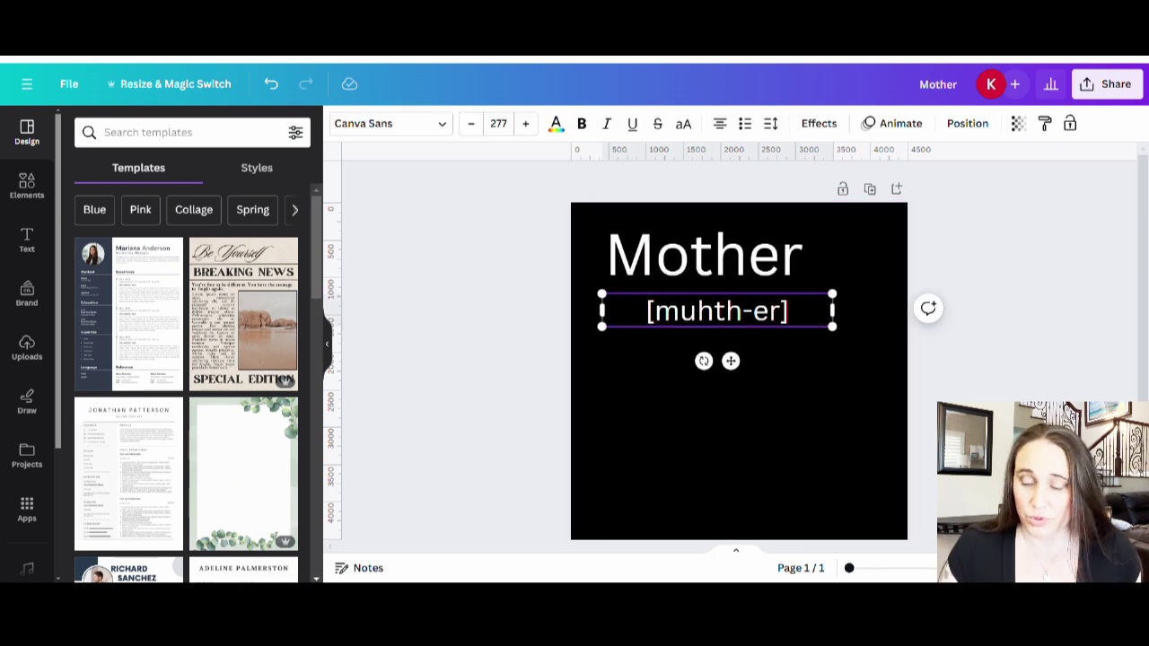
{"action": "type", "text": "Noun"}
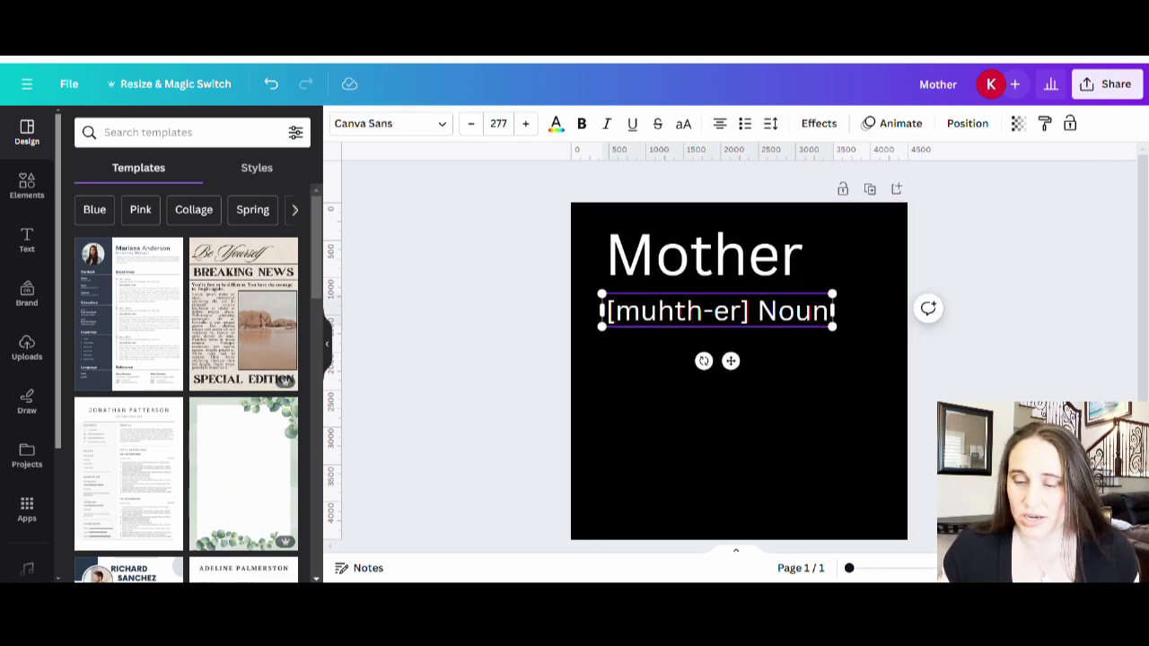
{"action": "left_click", "coordinate": [841, 311]}
{"action": "left_click_drag", "start_coordinate": [830, 313], "coordinate": [832, 308]}
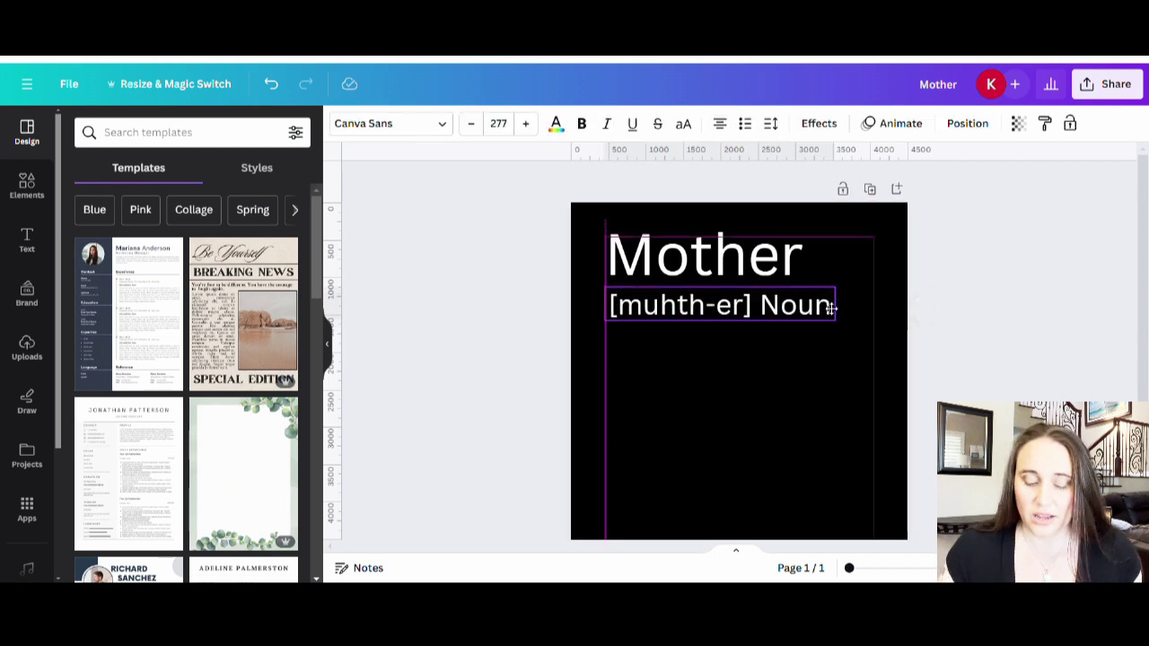
{"action": "left_click", "coordinate": [812, 371]}
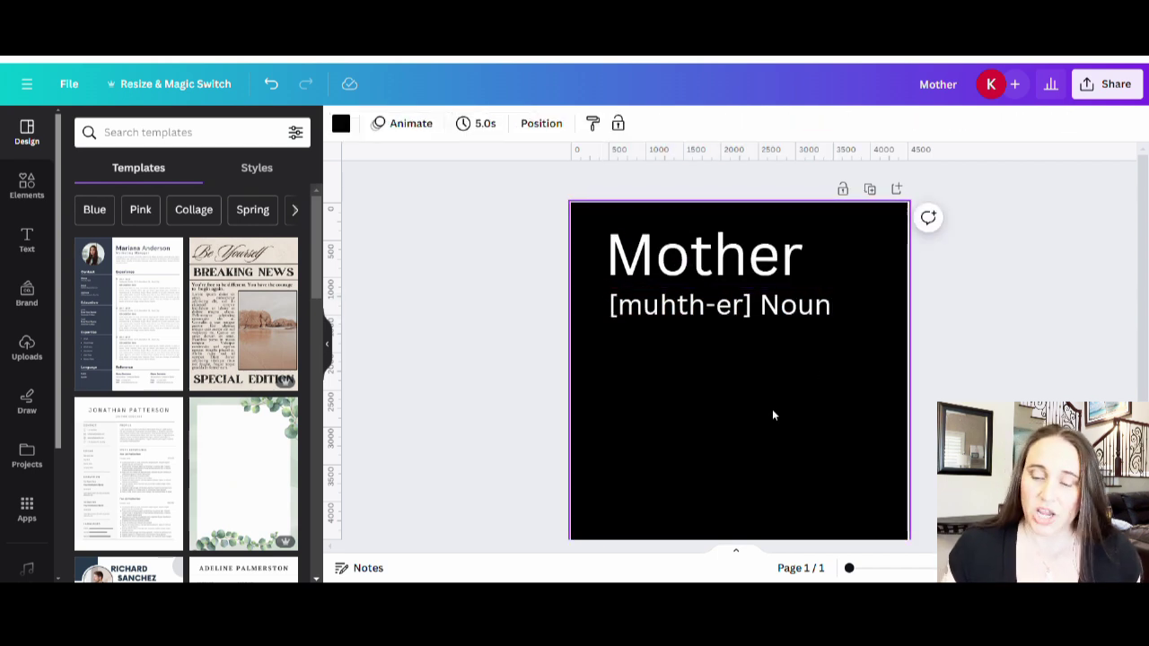
- Start a numbered text box reading '1. One person who' at size 243 below the Noun line
{"action": "key", "text": "t"}
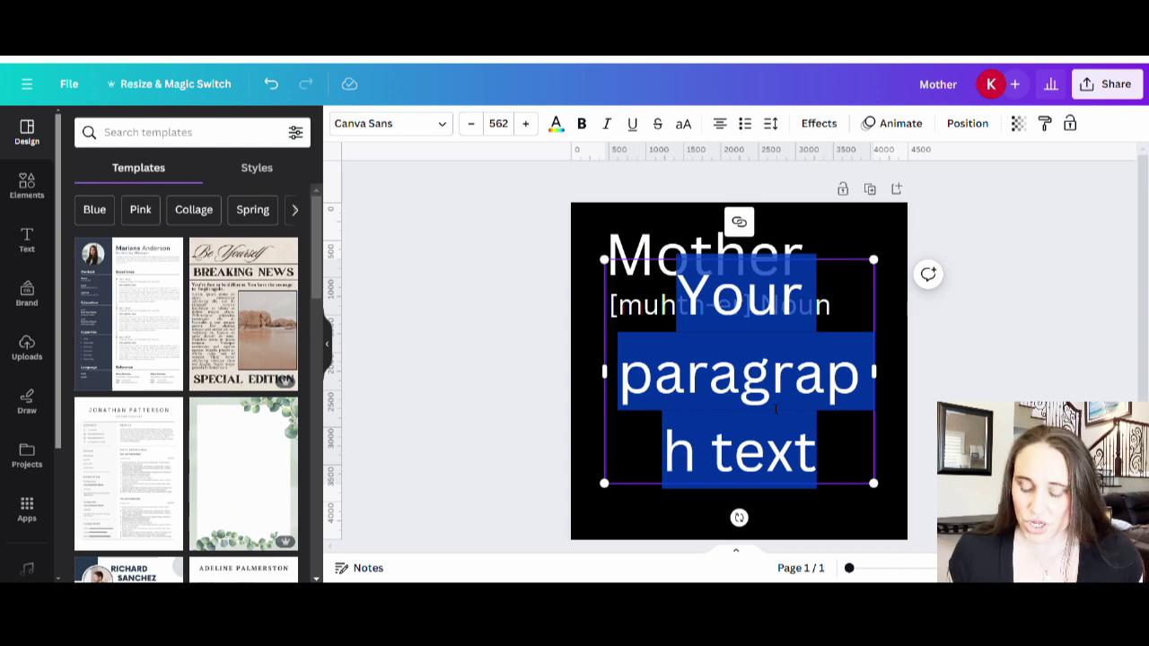
{"action": "key", "text": "BackSpace"}
{"action": "type", "text": "1."}
{"action": "left_click_drag", "start_coordinate": [745, 319], "coordinate": [646, 393]}
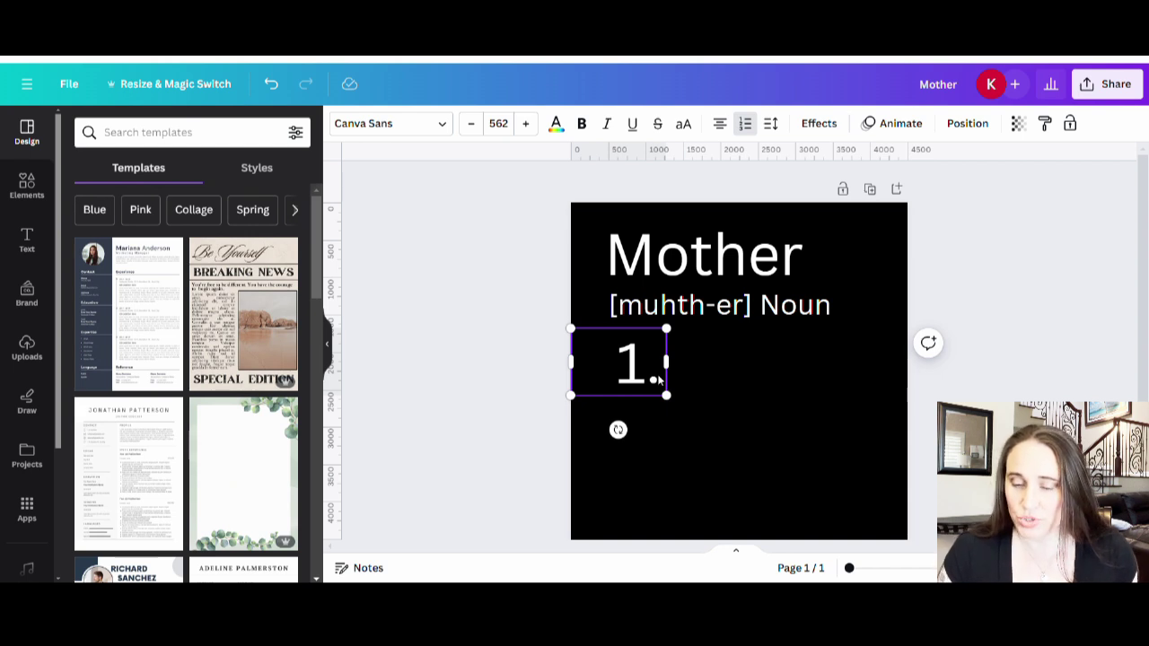
{"action": "type", "text": "One"}
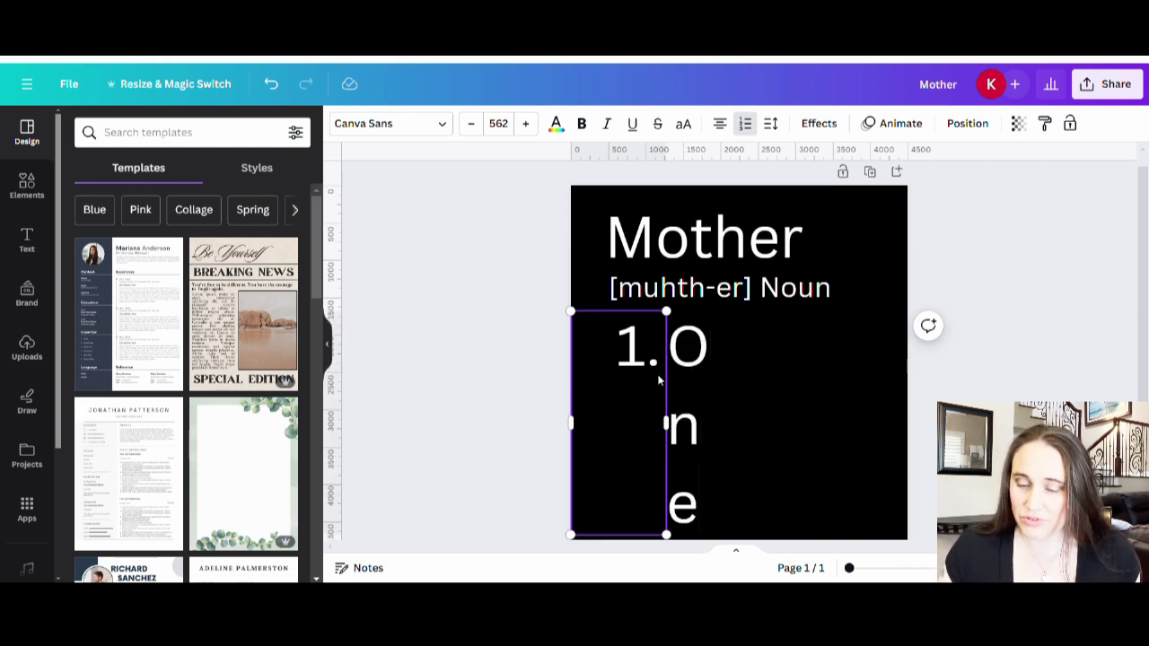
{"action": "left_click_drag", "start_coordinate": [666, 423], "coordinate": [1098, 431]}
{"action": "left_click_drag", "start_coordinate": [1097, 344], "coordinate": [1108, 343]}
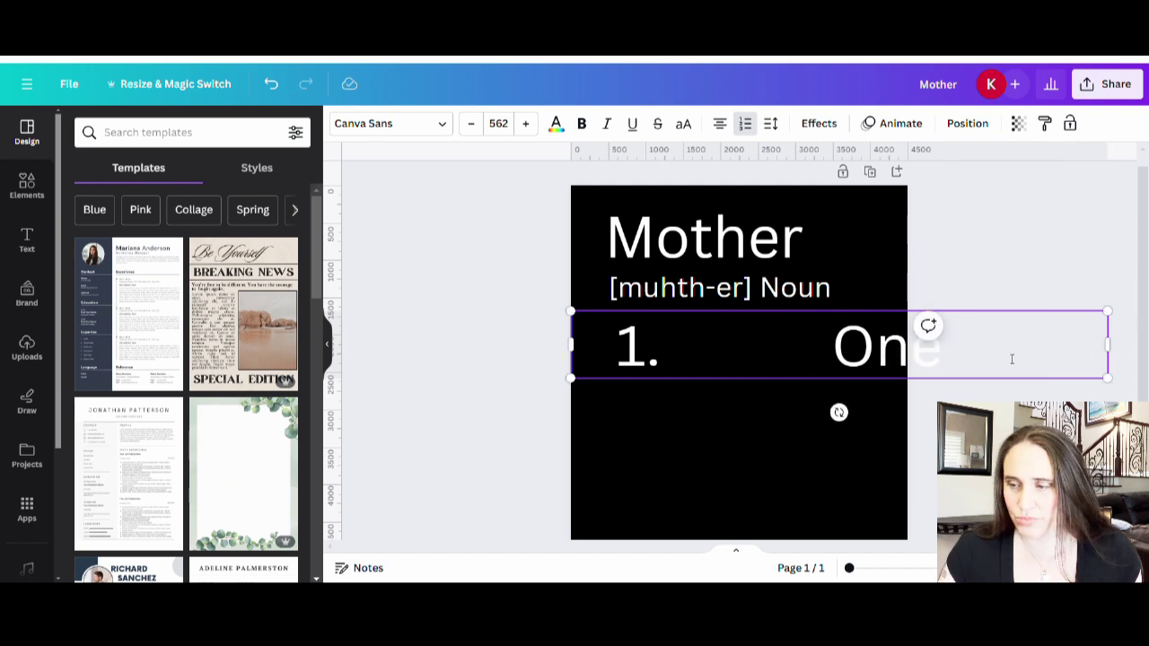
{"action": "type", "text": "person"}
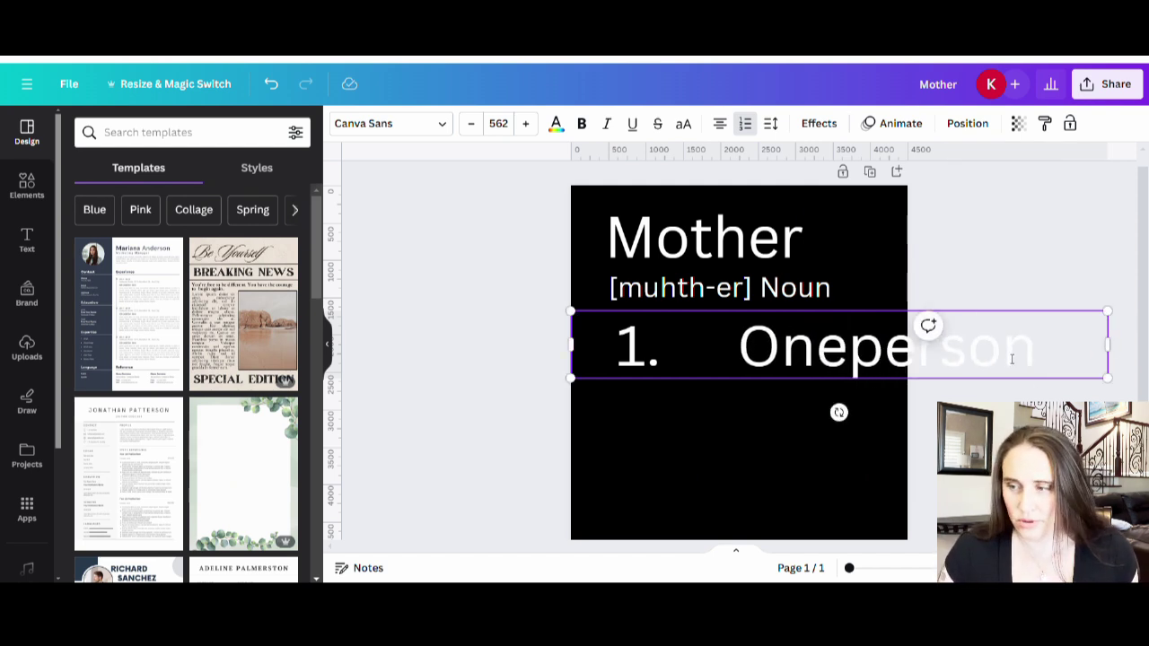
{"action": "type", "text": " who"}
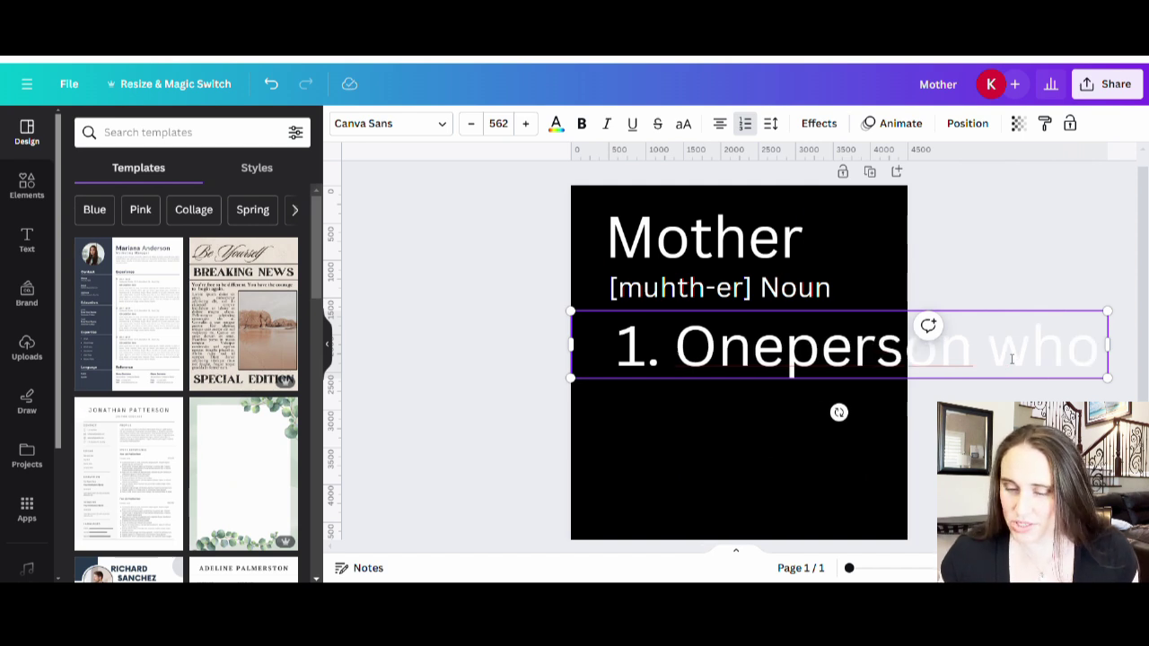
{"action": "left_click_drag", "start_coordinate": [1111, 313], "coordinate": [804, 351]}
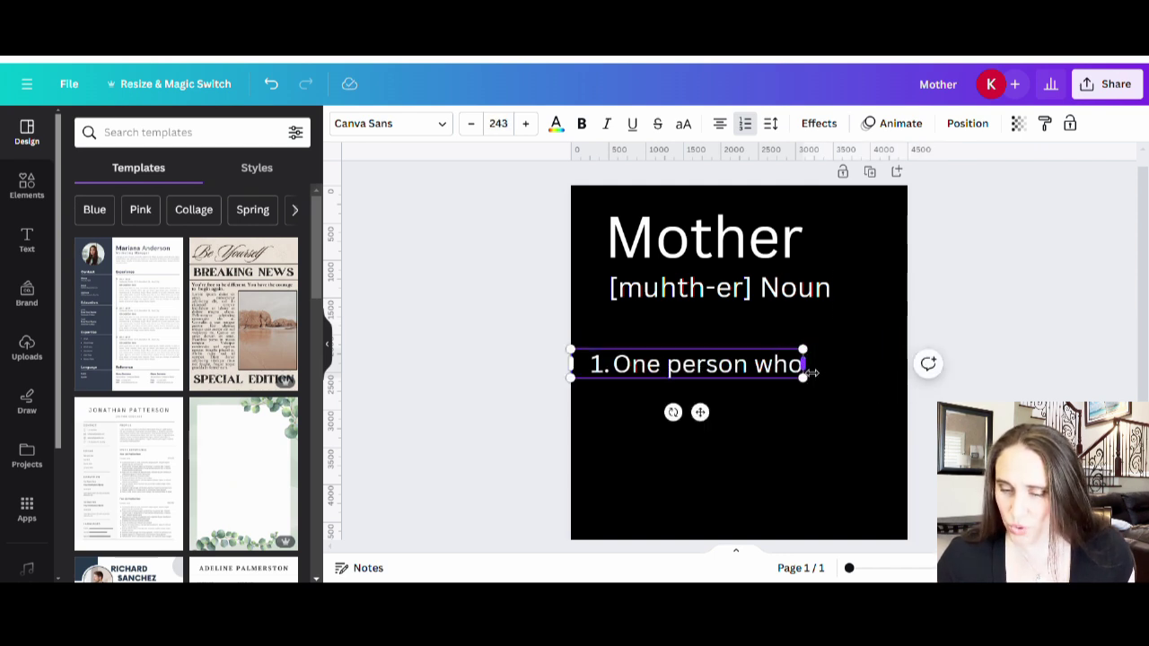
- Finish definition 1 as 'One person who does the work of many for free.', size 156, left-aligned
{"action": "left_click_drag", "start_coordinate": [807, 383], "coordinate": [775, 379]}
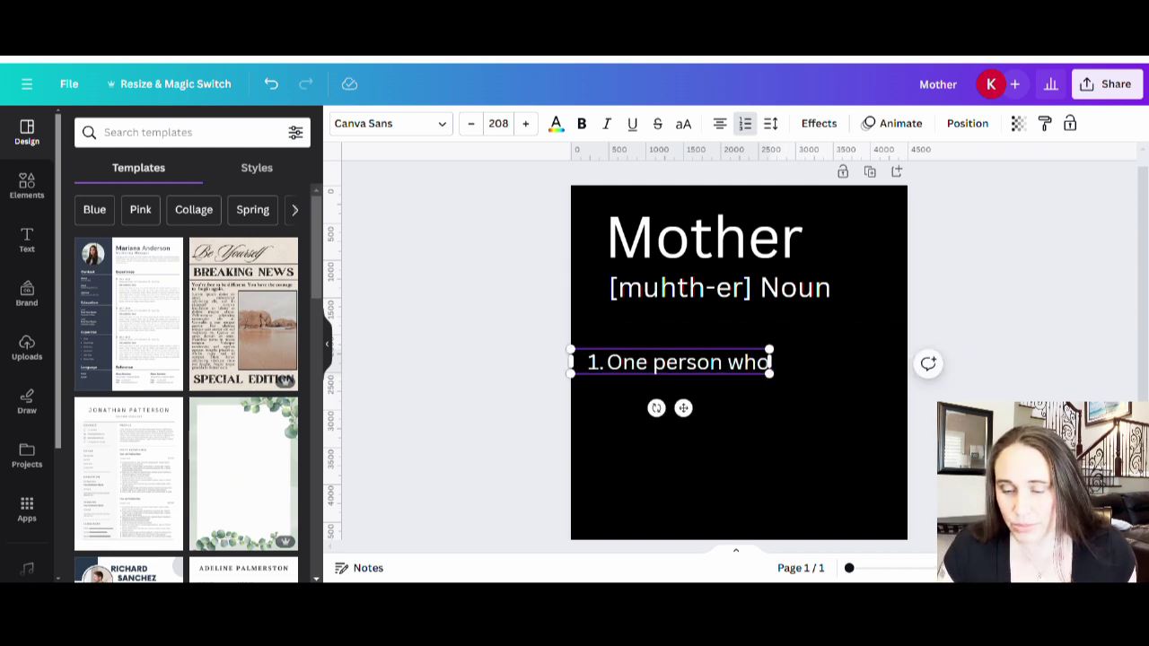
{"action": "type", "text": "do"}
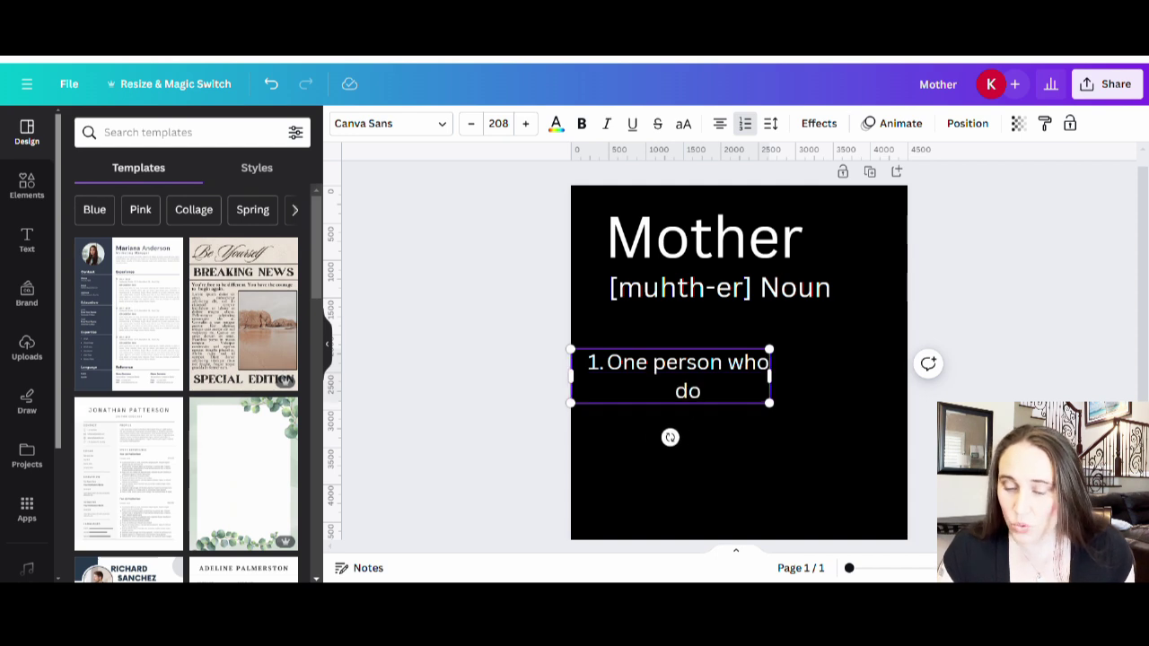
{"action": "type", "text": "es the wor"}
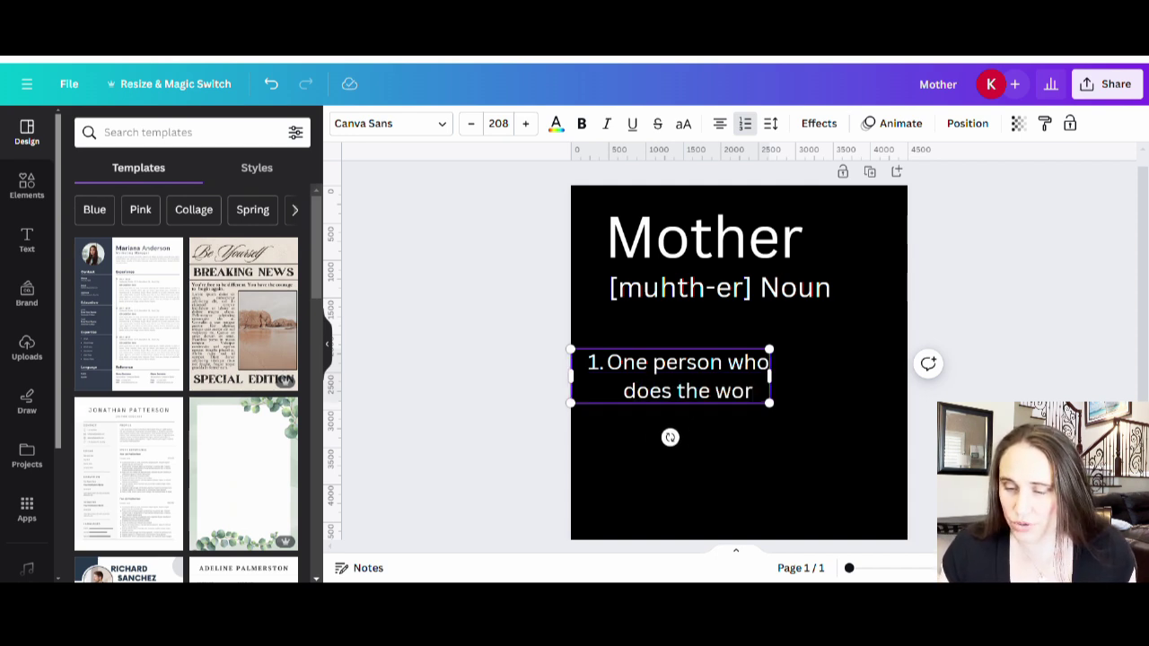
{"action": "type", "text": "k"}
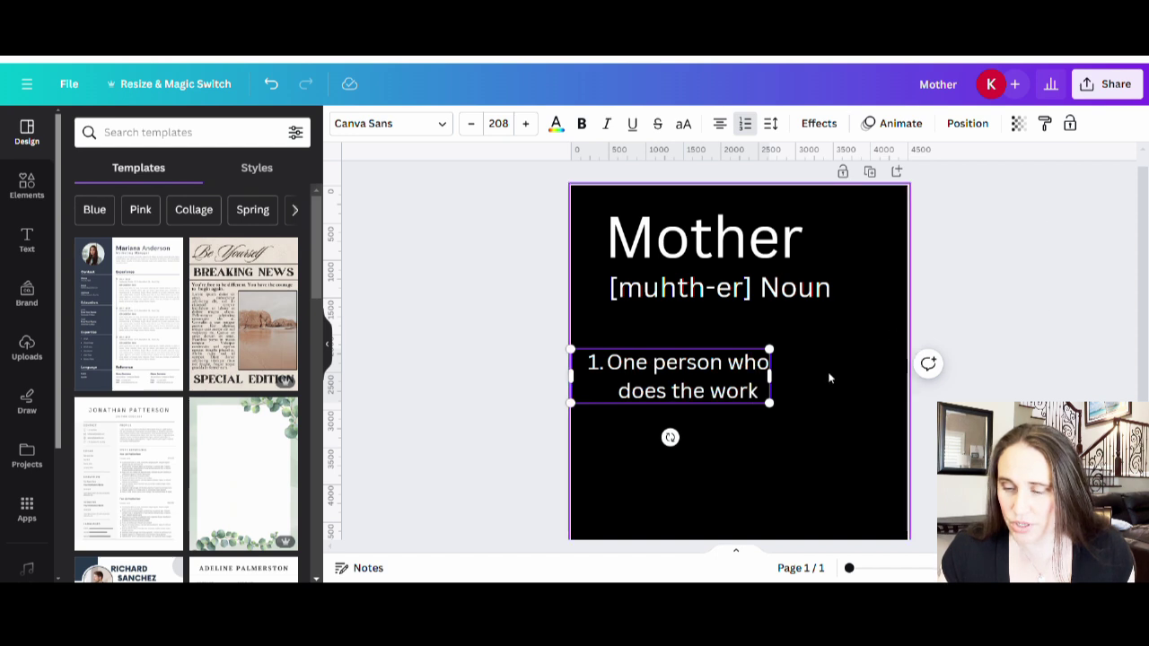
{"action": "left_click_drag", "start_coordinate": [771, 378], "coordinate": [814, 342]}
{"action": "left_click", "coordinate": [806, 403]}
{"action": "left_click", "coordinate": [824, 359]}
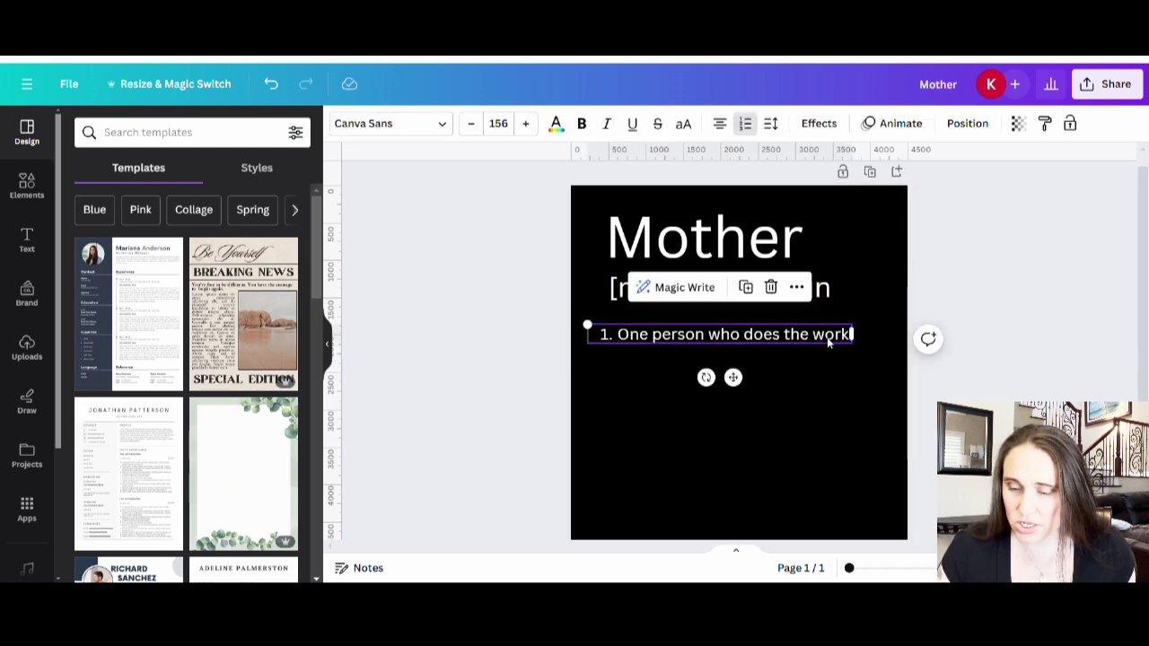
{"action": "key", "text": "Return"}
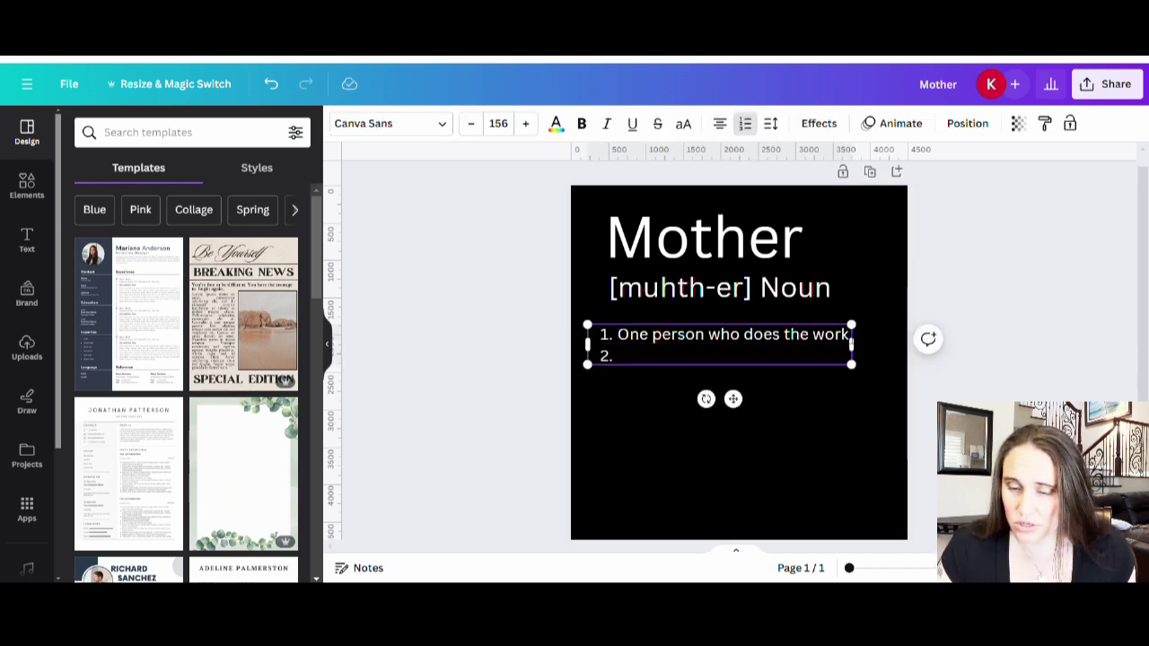
{"action": "key", "text": "BackSpace"}
{"action": "type", "text": "on"}
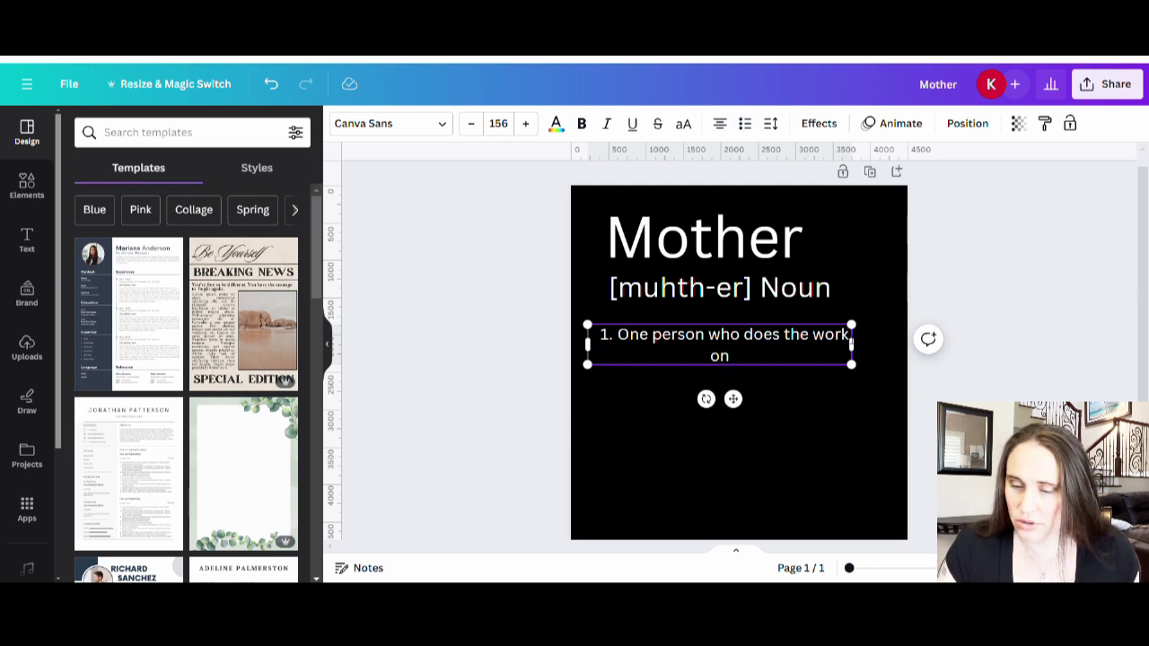
{"action": "key", "text": "BackSpace"}
{"action": "type", "text": "f many for free."}
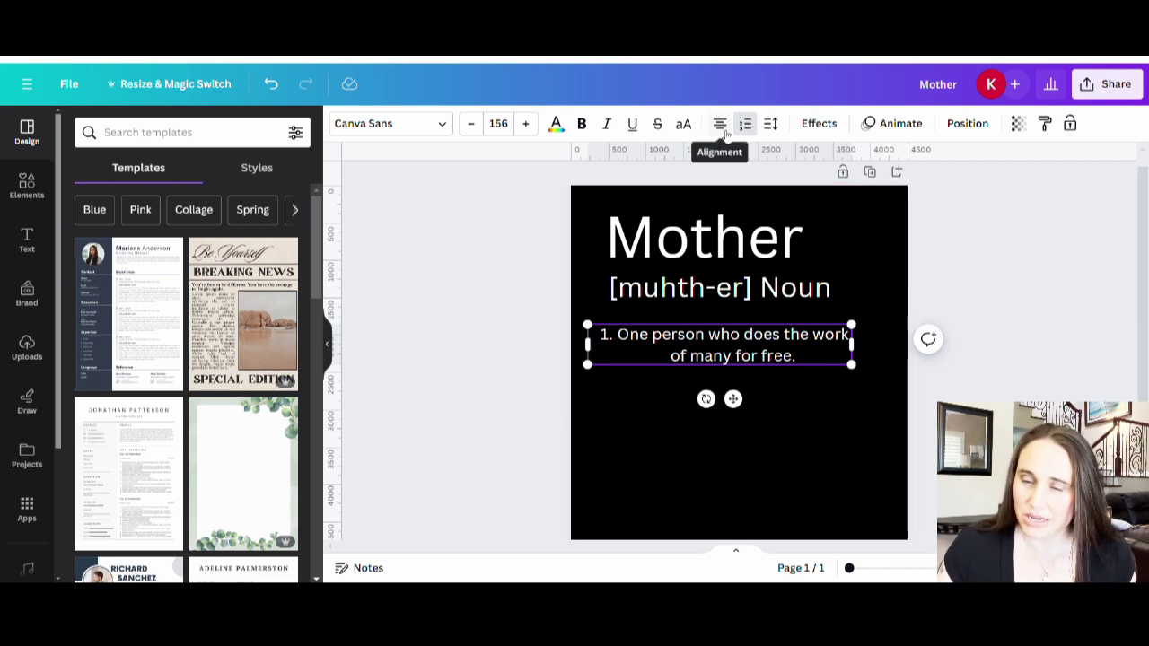
{"action": "left_click", "coordinate": [721, 126]}
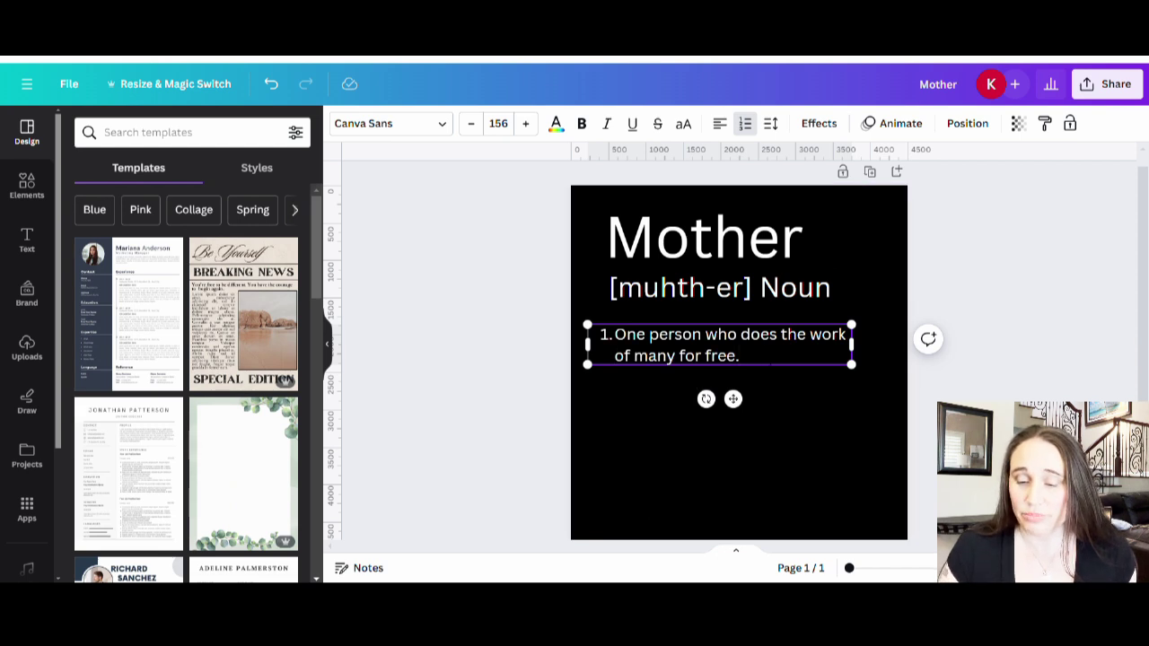
- Add item 2: 'Someone who sees the best in her kids even when they drive her crazy.'
{"action": "key", "text": "Return"}
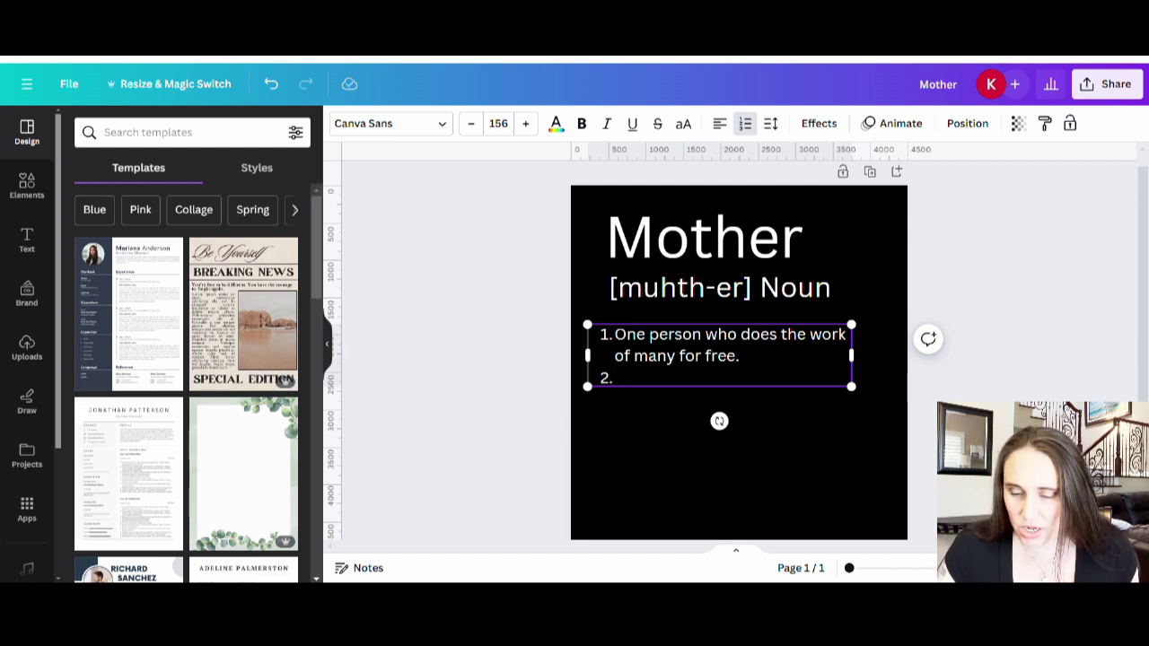
{"action": "type", "text": "Someone"}
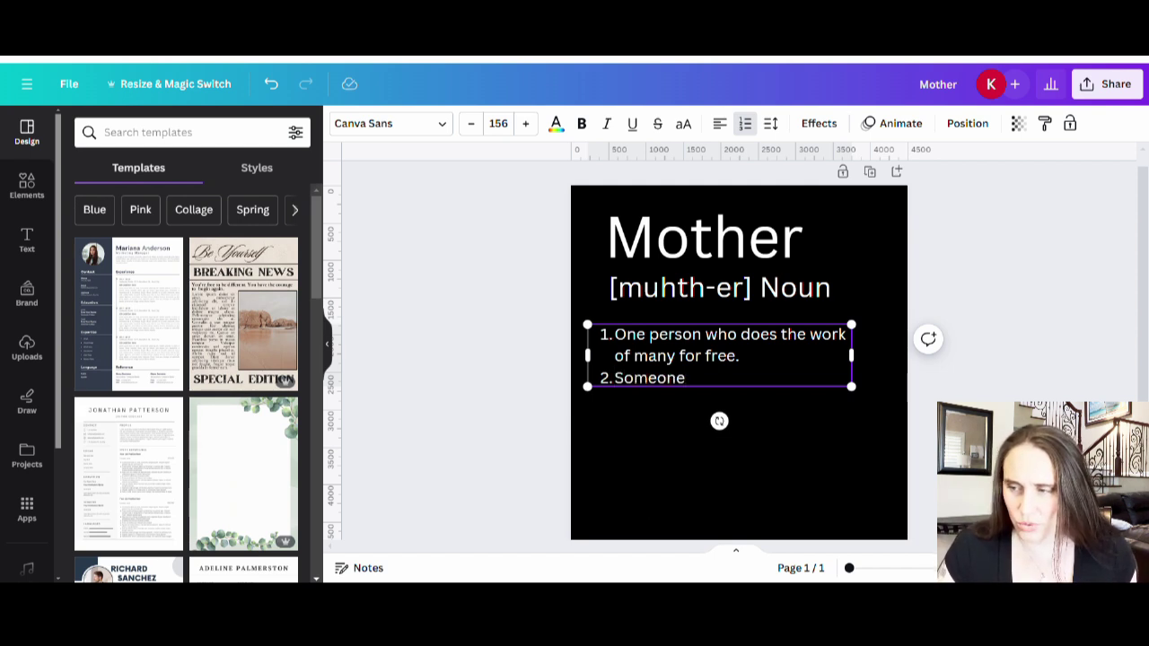
{"action": "type", "text": " who love"}
{"action": "key", "text": "BackSpace"}
{"action": "key", "text": "BackSpace"}
{"action": "key", "text": "BackSpace"}
{"action": "key", "text": "BackSpace"}
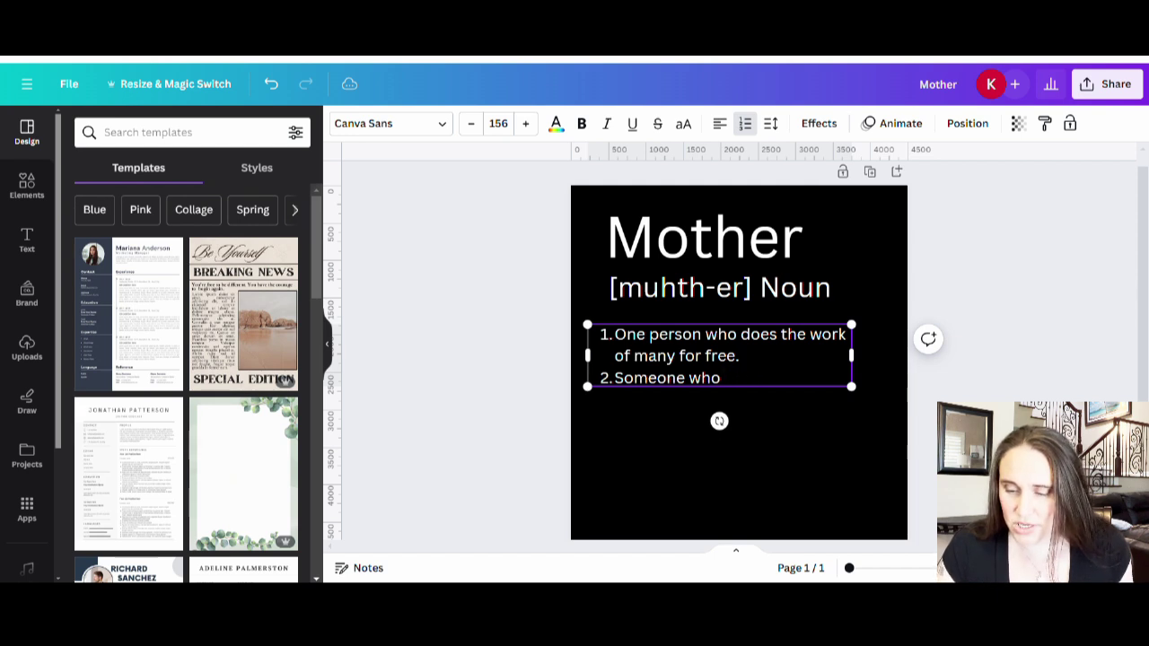
{"action": "type", "text": "sees th"}
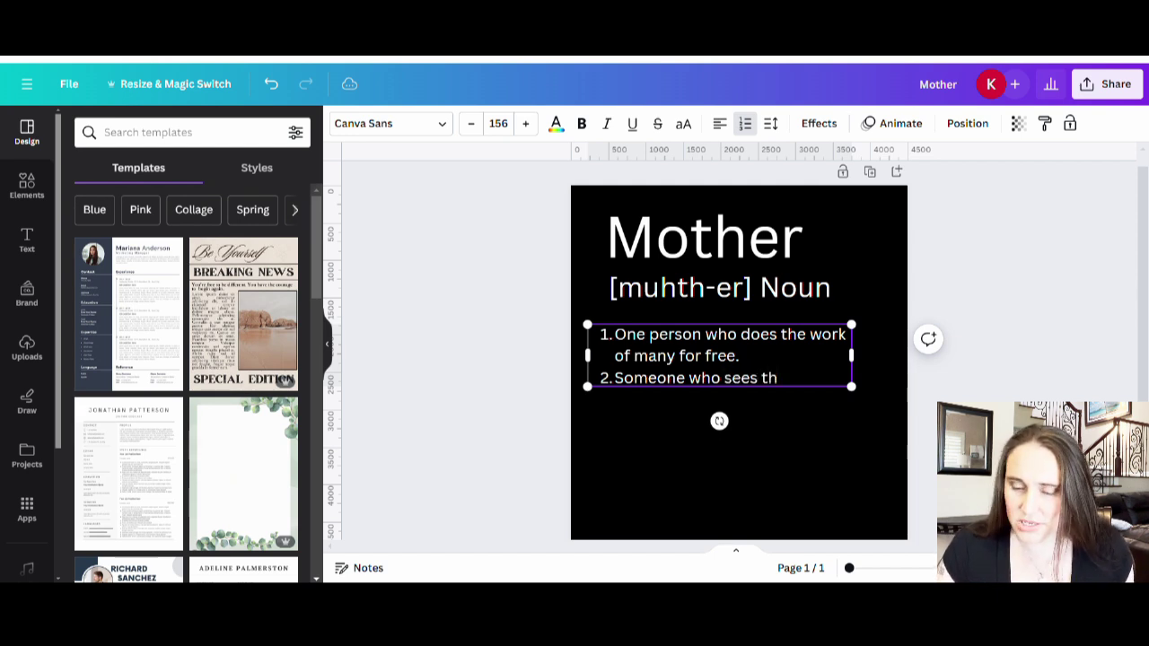
{"action": "type", "text": "e best in their k"}
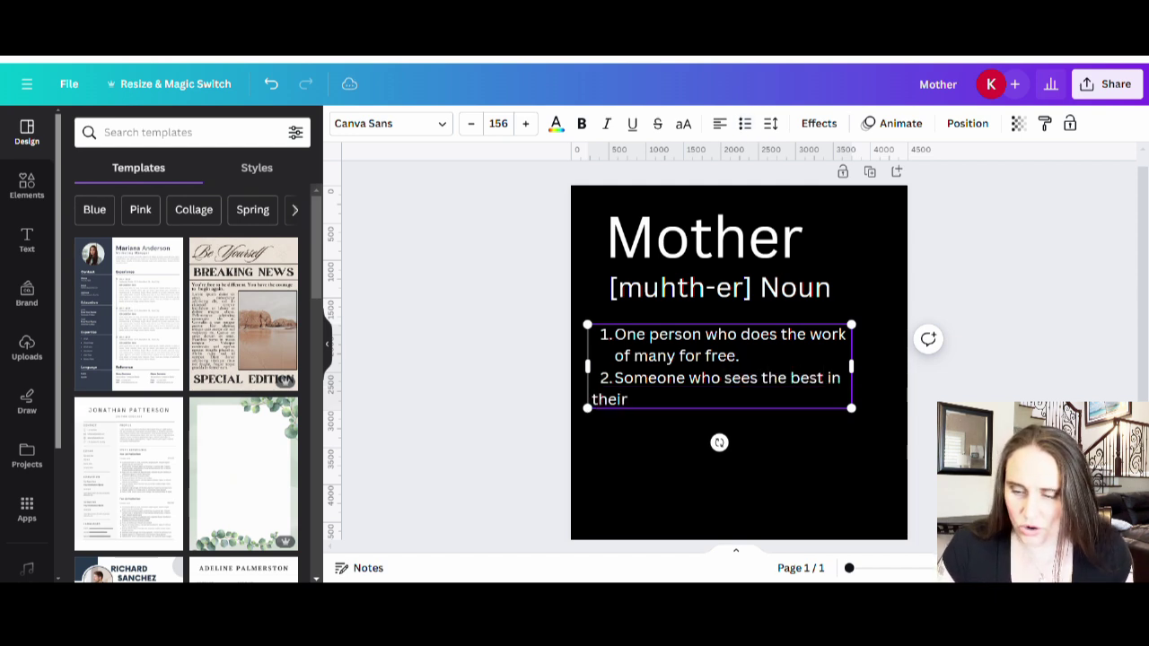
{"action": "key", "text": "BackSpace"}
{"action": "key", "text": "BackSpace"}
{"action": "key", "text": "BackSpace"}
{"action": "key", "text": "BackSpace"}
{"action": "key", "text": "BackSpace"}
{"action": "key", "text": "BackSpace"}
{"action": "key", "text": "BackSpace"}
{"action": "type", "text": "her kids"}
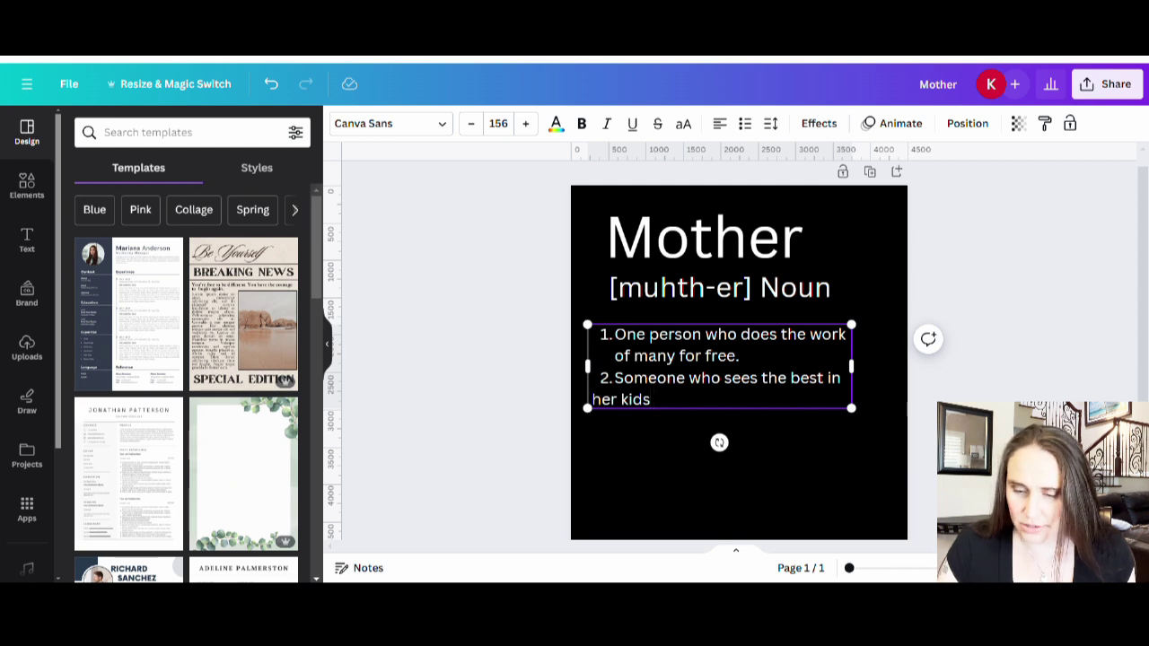
{"action": "type", "text": " e"}
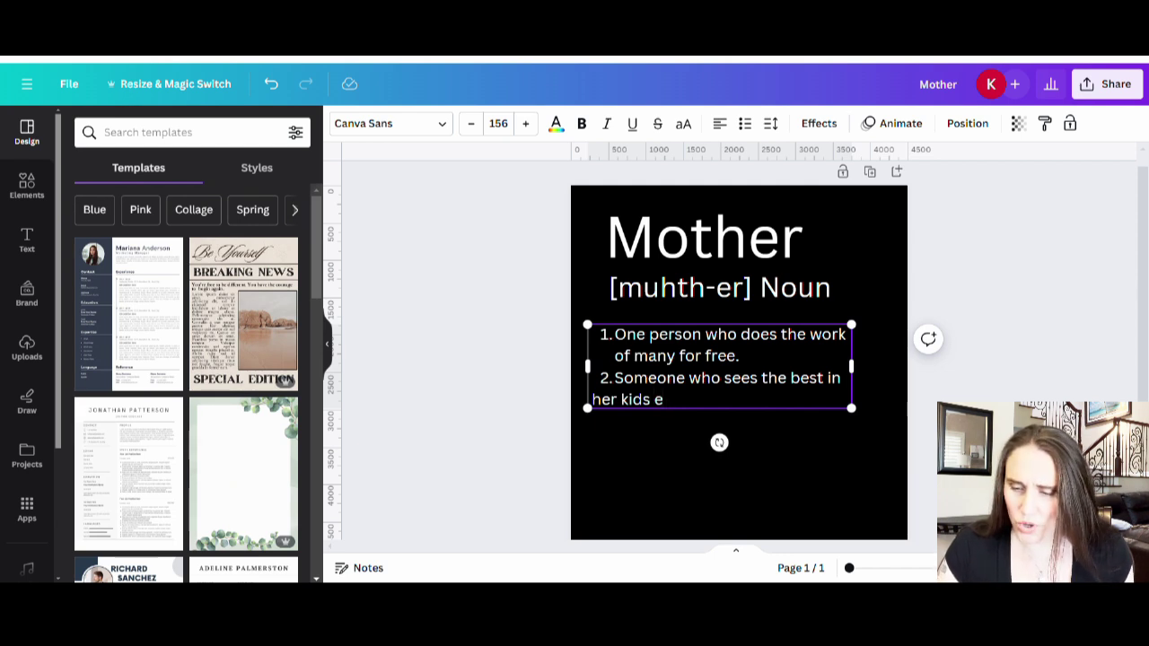
{"action": "type", "text": "ven when"}
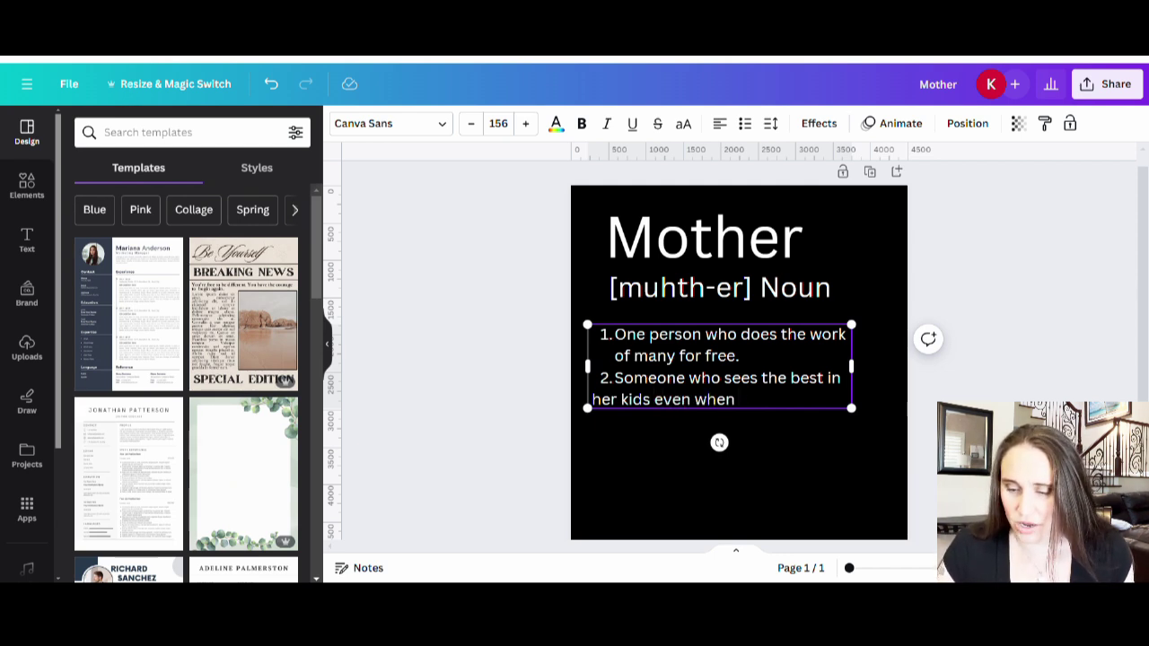
{"action": "type", "text": " they drive"}
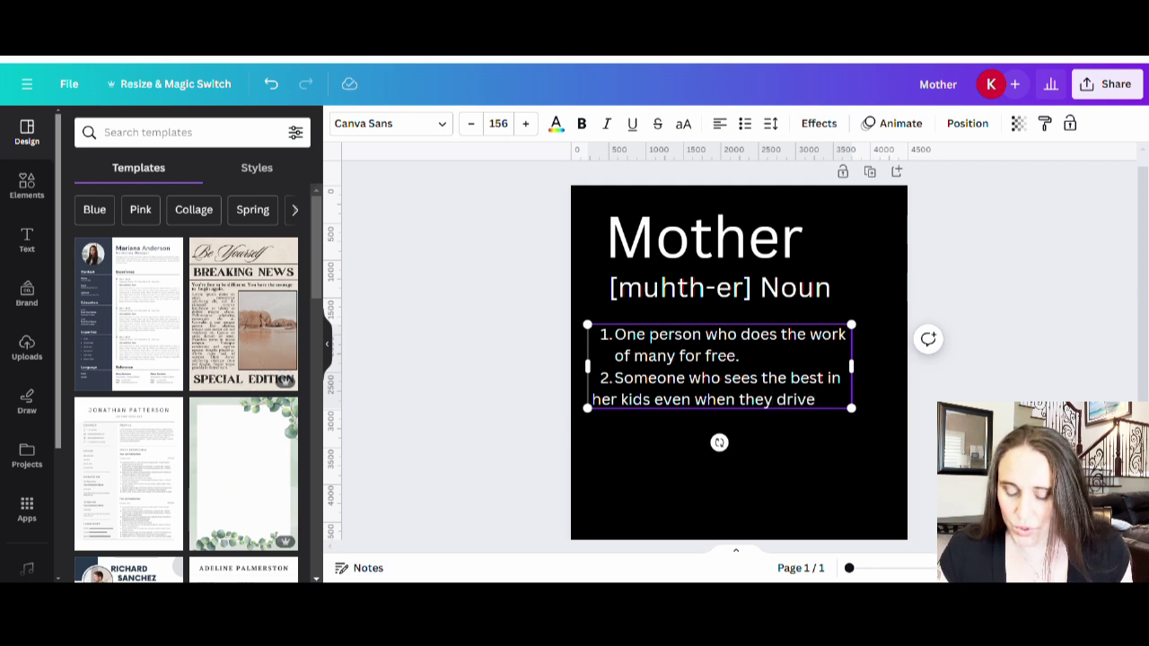
{"action": "type", "text": " her cr"}
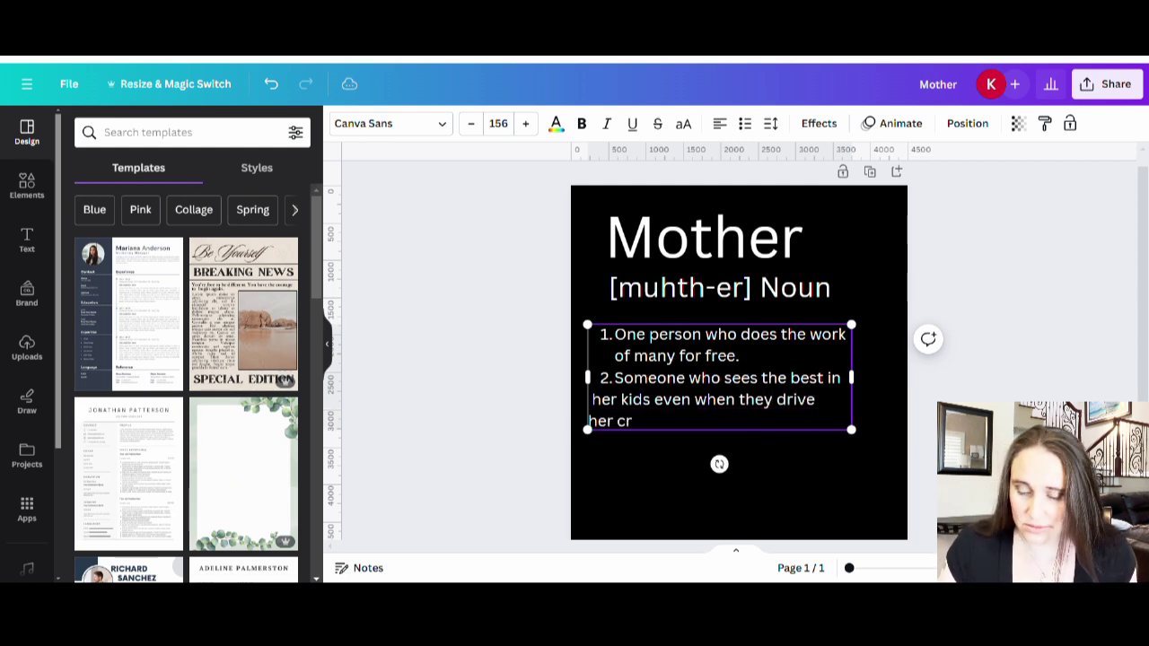
{"action": "type", "text": "azy"}
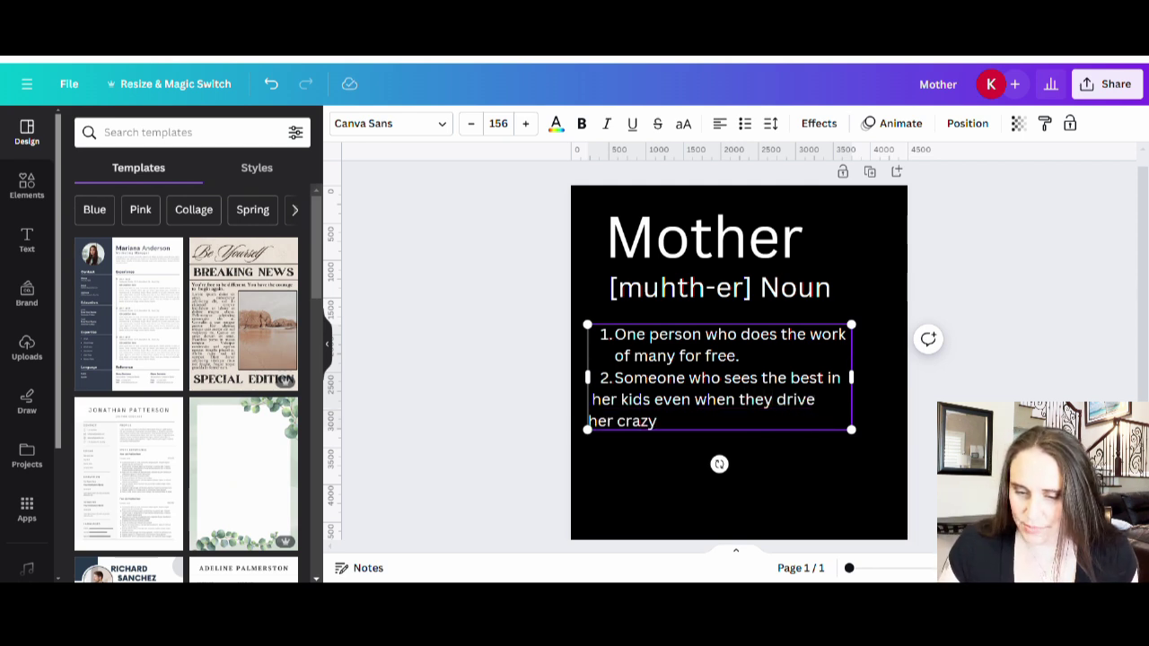
{"action": "type", "text": "."}
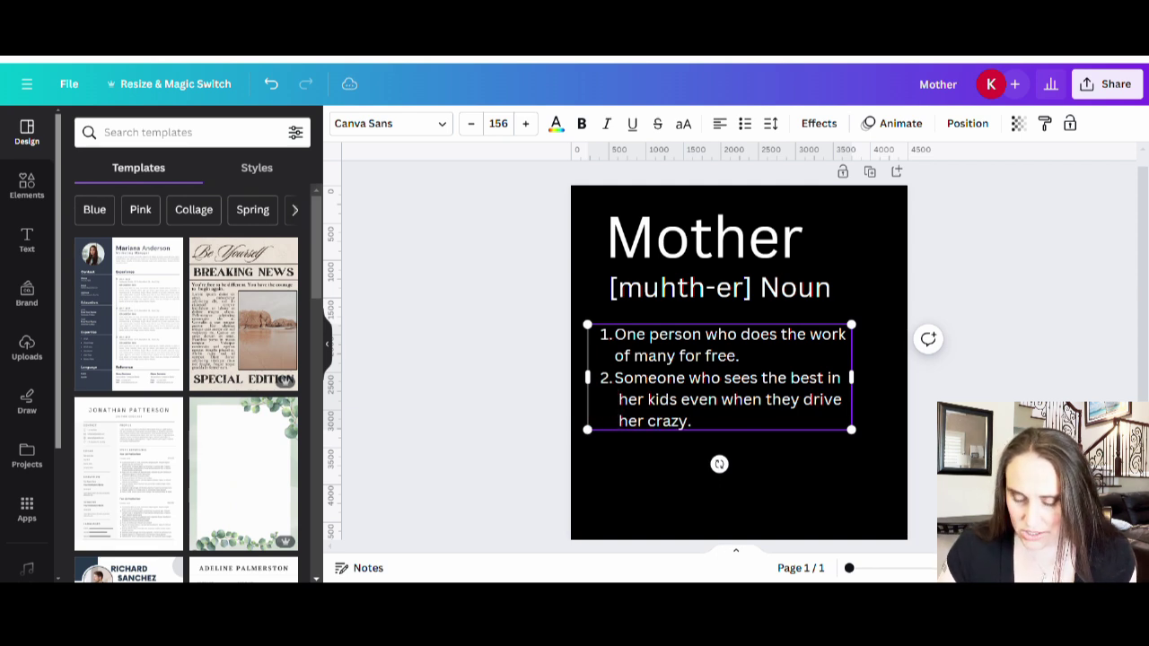
{"action": "key", "text": "BackSpace"}
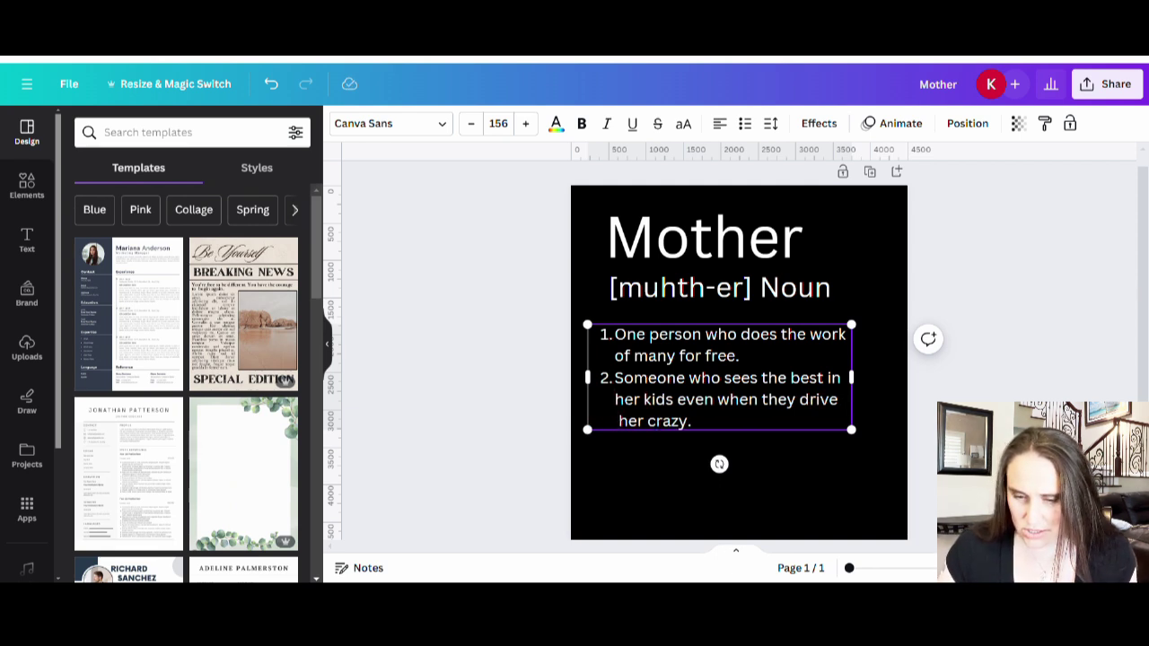
{"action": "key", "text": "BackSpace"}
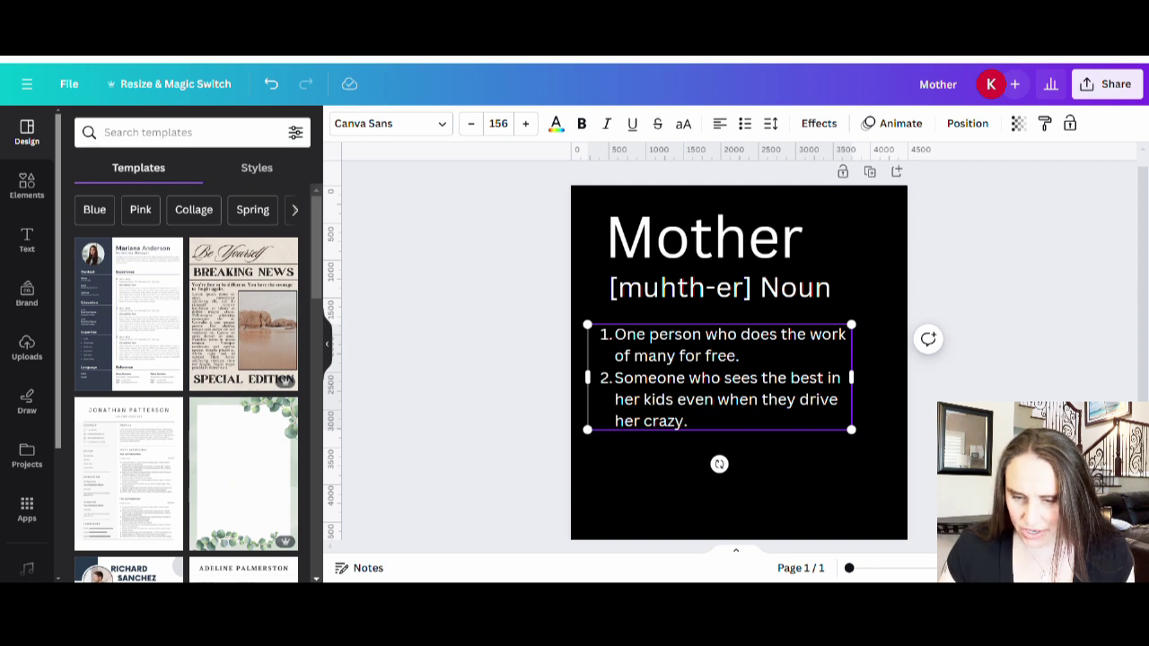
{"action": "left_click", "coordinate": [660, 504]}
{"action": "left_click", "coordinate": [718, 386]}
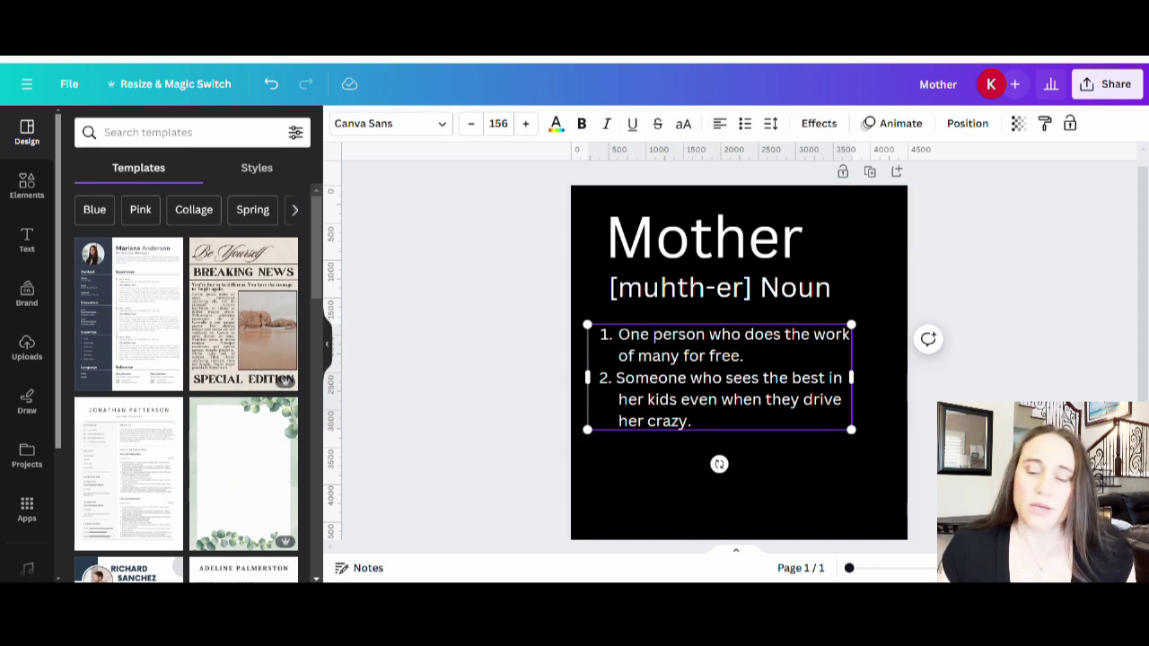
{"action": "left_click", "coordinate": [798, 489]}
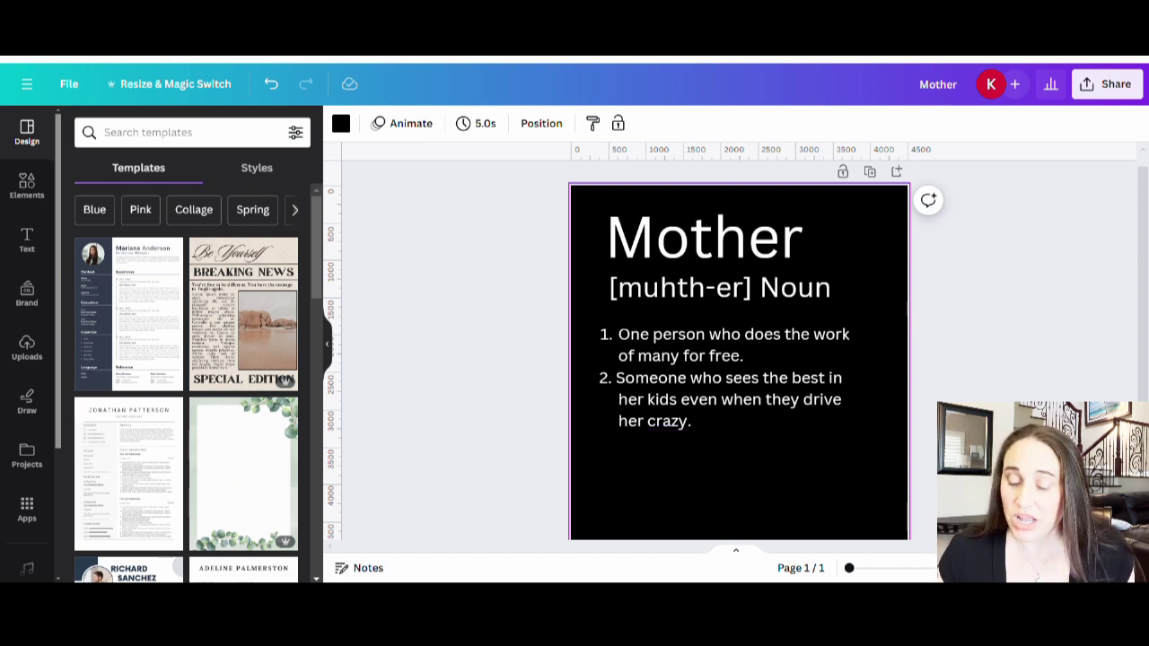
- Add '3. Unconditional love.' to the list and enlarge the list text to size 176
{"action": "left_click", "coordinate": [696, 419]}
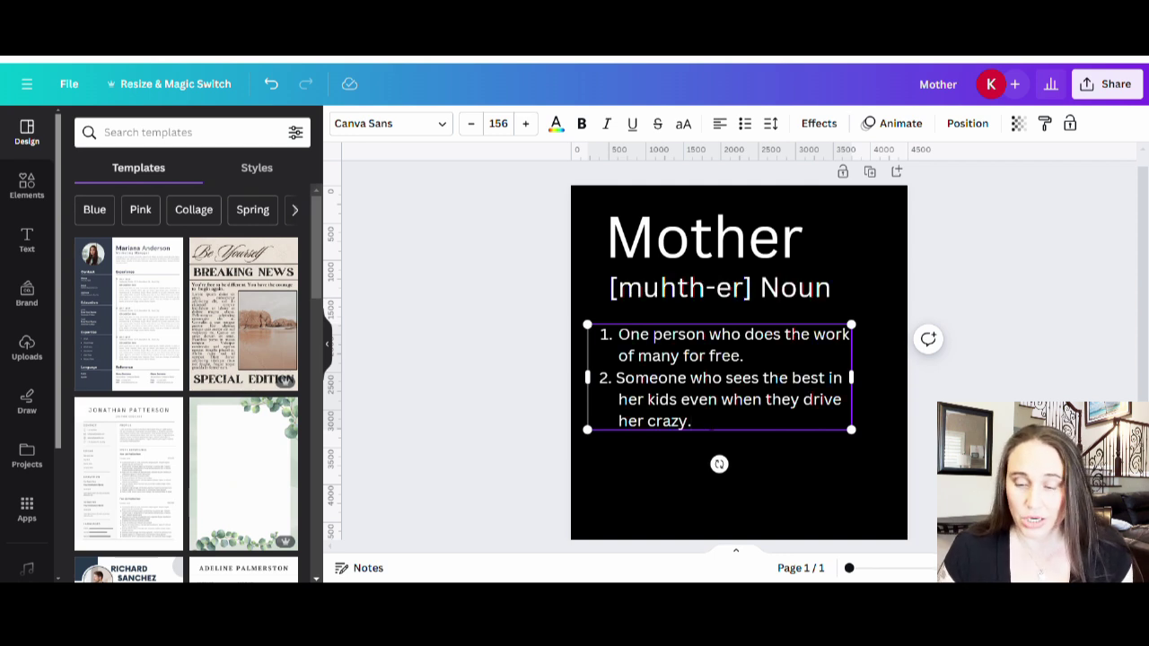
{"action": "key", "text": "Return"}
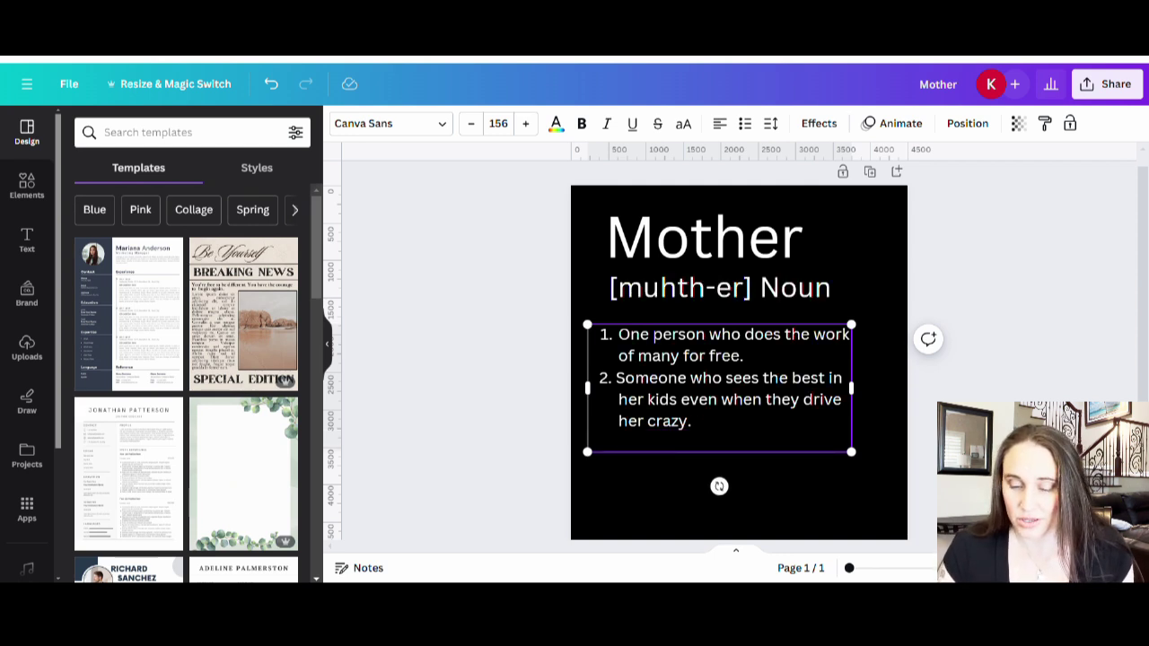
{"action": "type", "text": "3."}
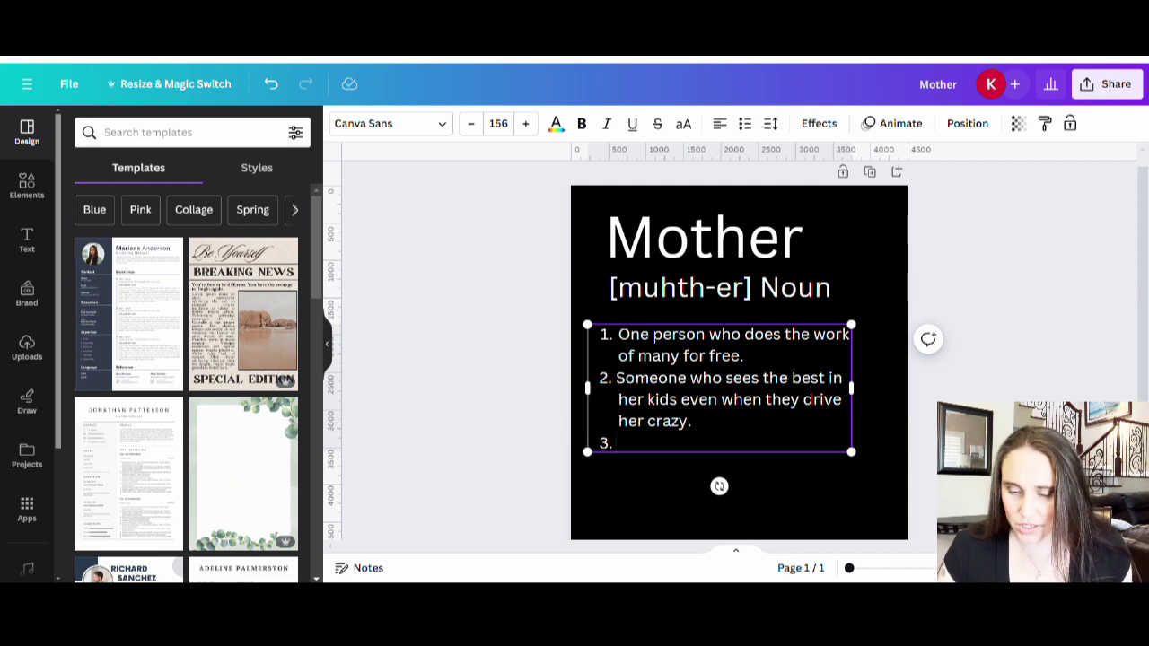
{"action": "type", "text": "Uncond"}
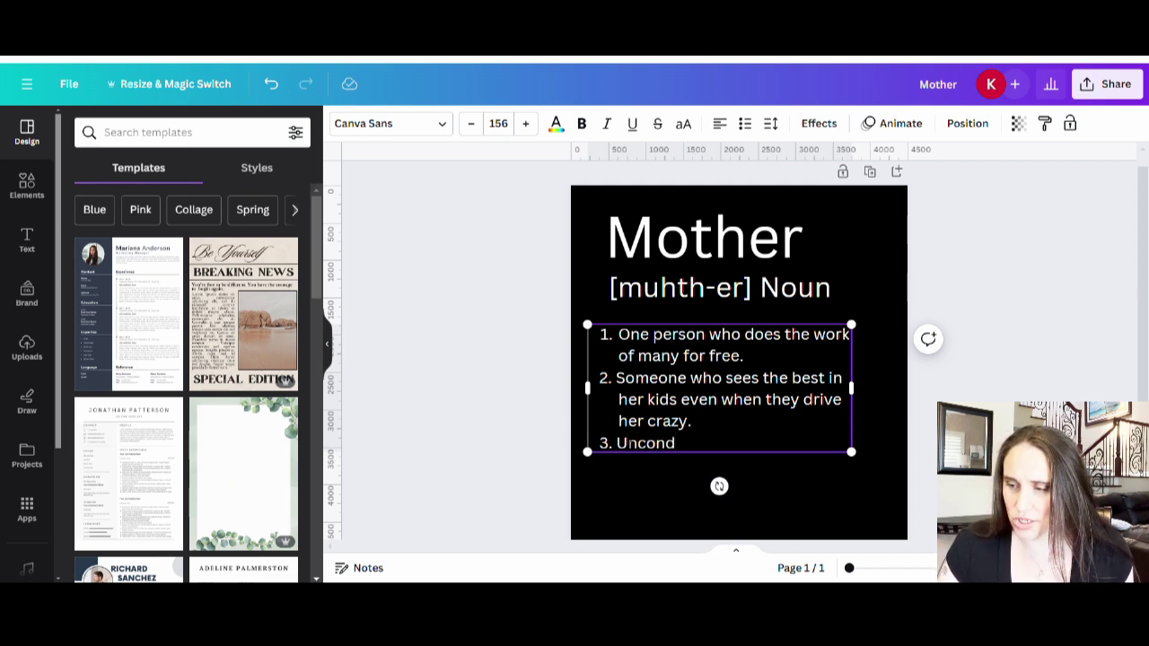
{"action": "type", "text": "itional love."}
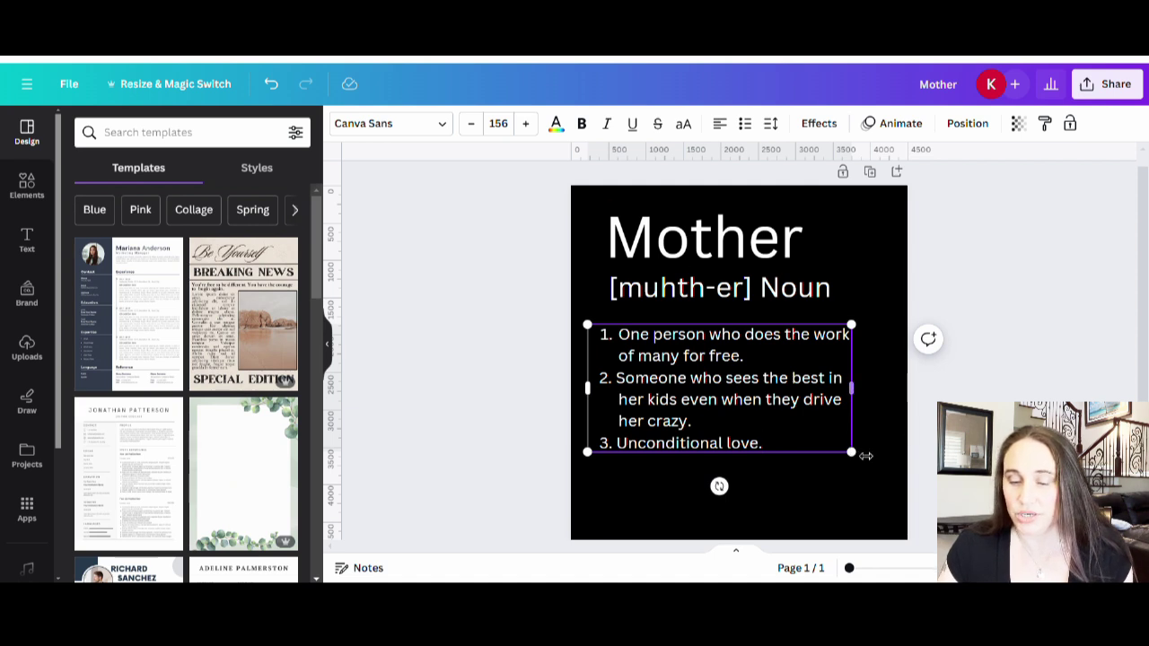
{"action": "left_click_drag", "start_coordinate": [852, 452], "coordinate": [875, 469]}
- Add a 'See Also:' text box and move it below '3. Unconditional love.'
{"action": "left_click", "coordinate": [800, 508]}
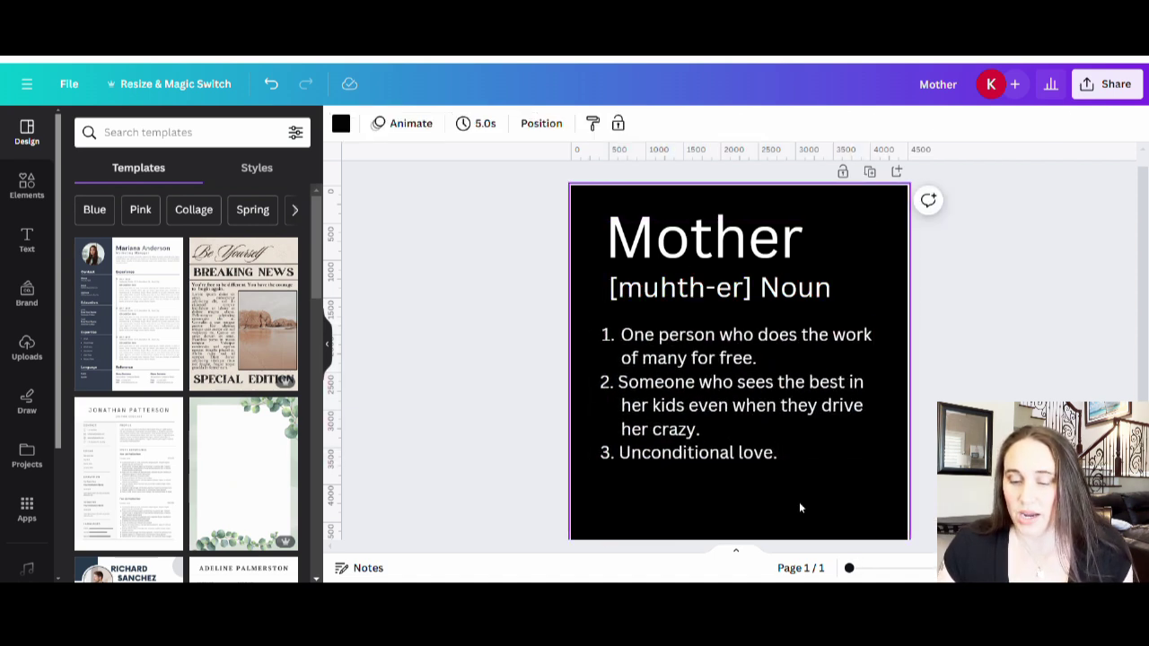
{"action": "scroll", "coordinate": [701, 481], "scroll_direction": "down", "scroll_amount": 1}
{"action": "key", "text": "t"}
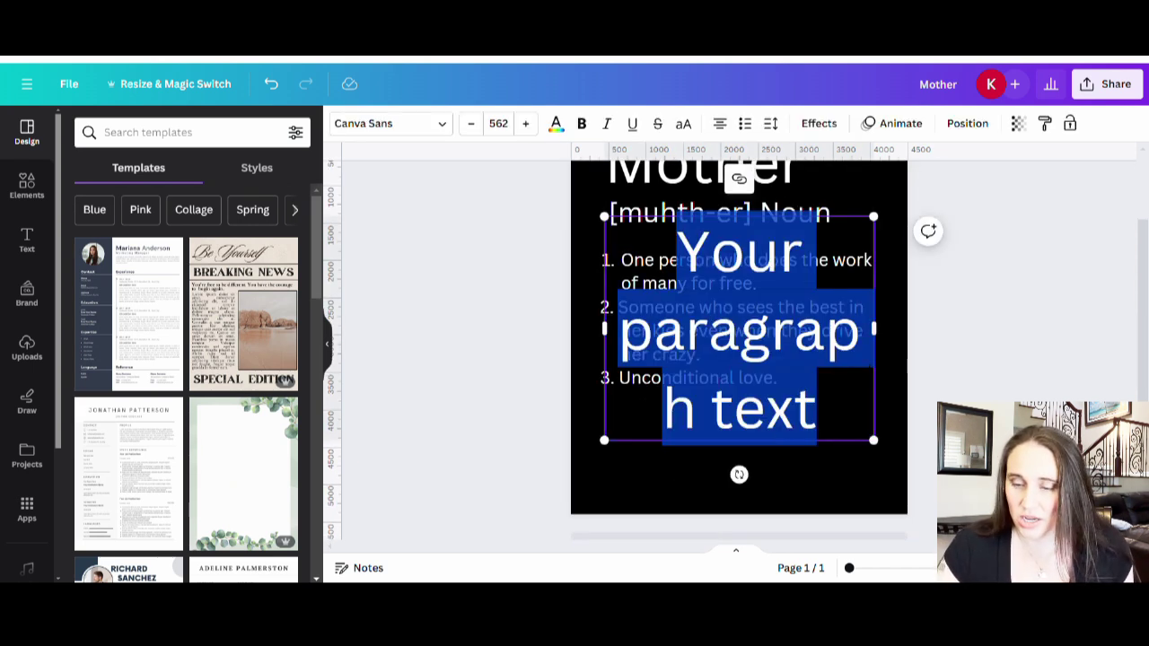
{"action": "type", "text": "See Als"}
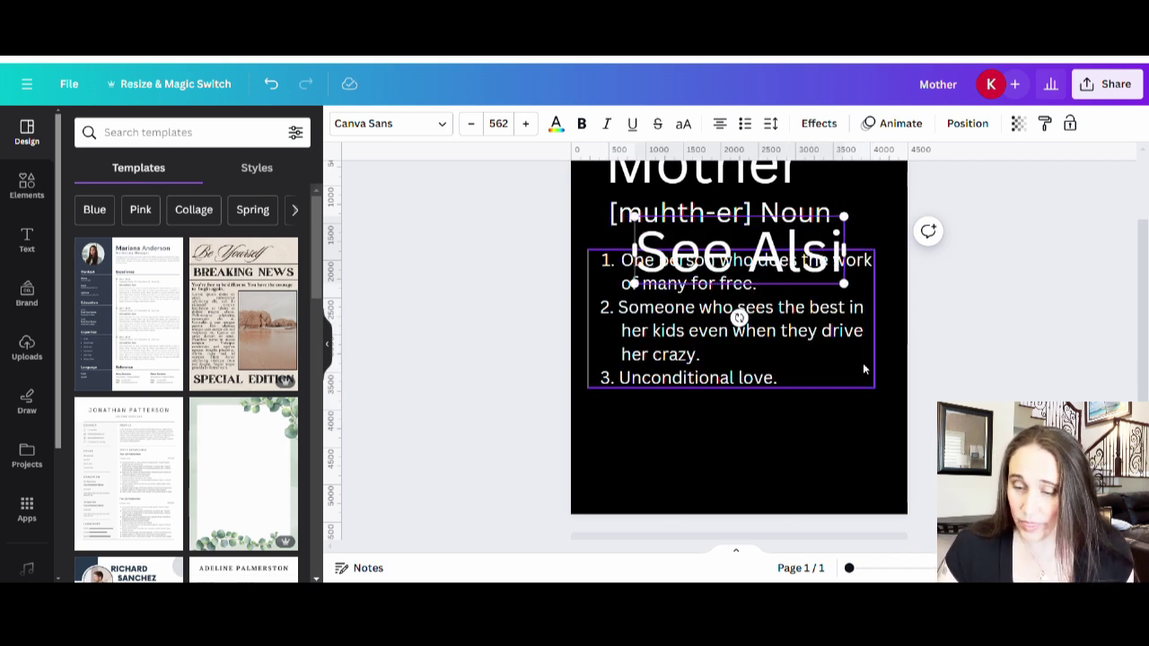
{"action": "type", "text": "o:"}
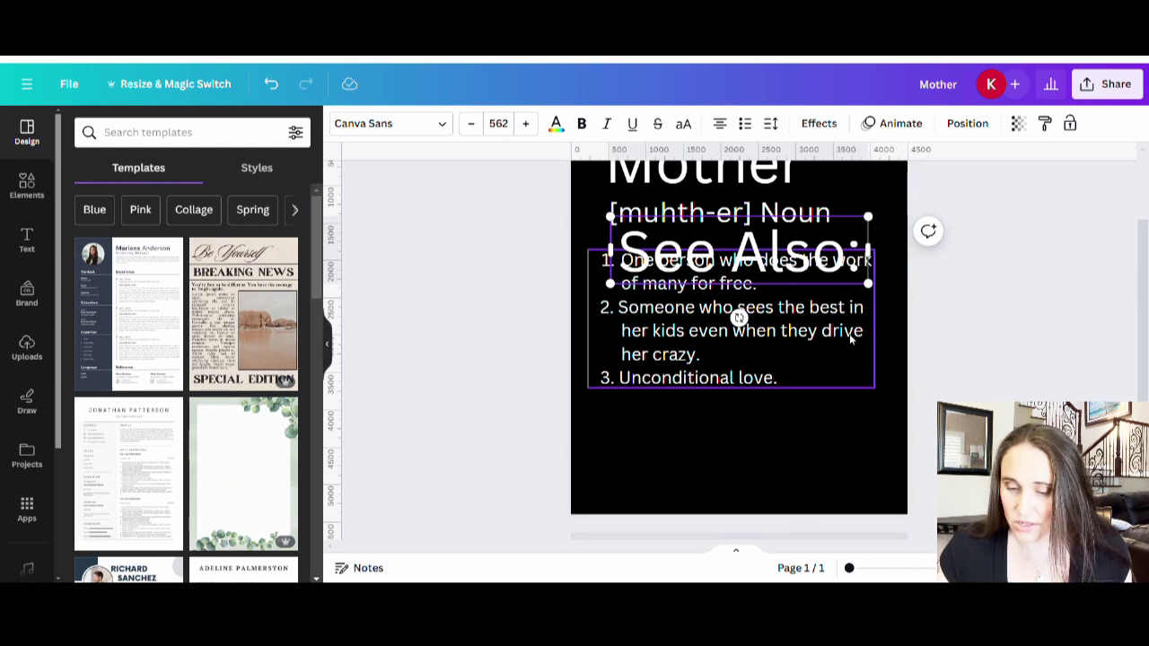
{"action": "key", "text": "Escape"}
{"action": "left_click_drag", "start_coordinate": [820, 238], "coordinate": [905, 449]}
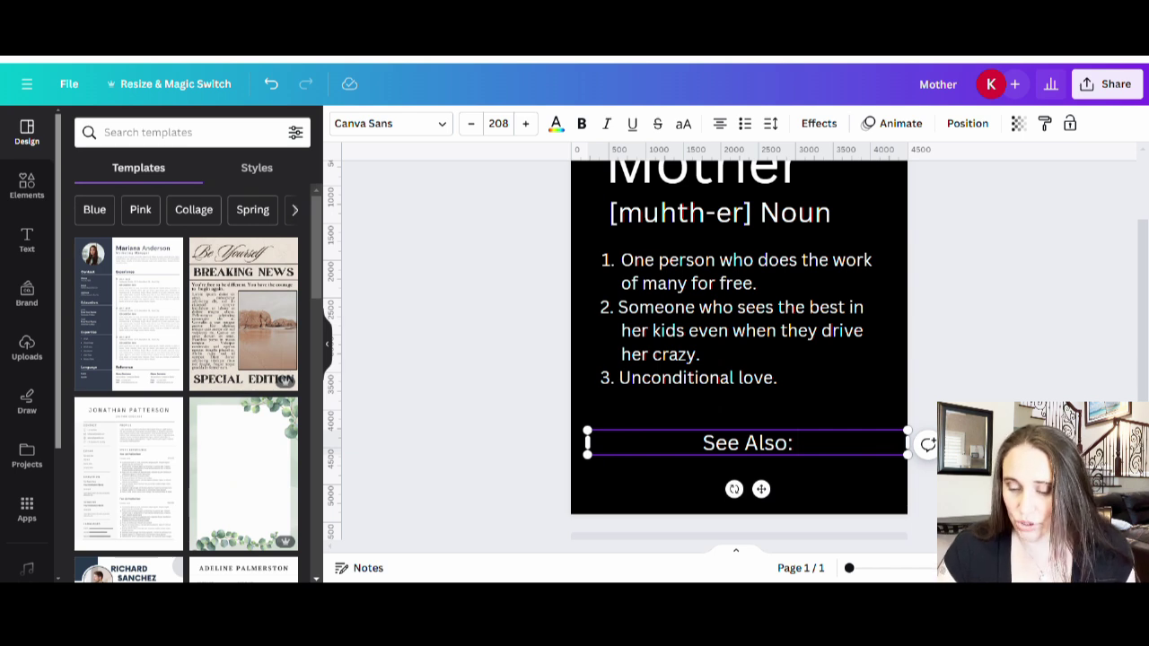
- Complete the line as 'See Also: Superwoman, Saint, Hero', widen it to one line and centre it
{"action": "type", "text": "Serf"}
{"action": "key", "text": "BackSpace"}
{"action": "key", "text": "BackSpace"}
{"action": "key", "text": "BackSpace"}
{"action": "type", "text": "uper"}
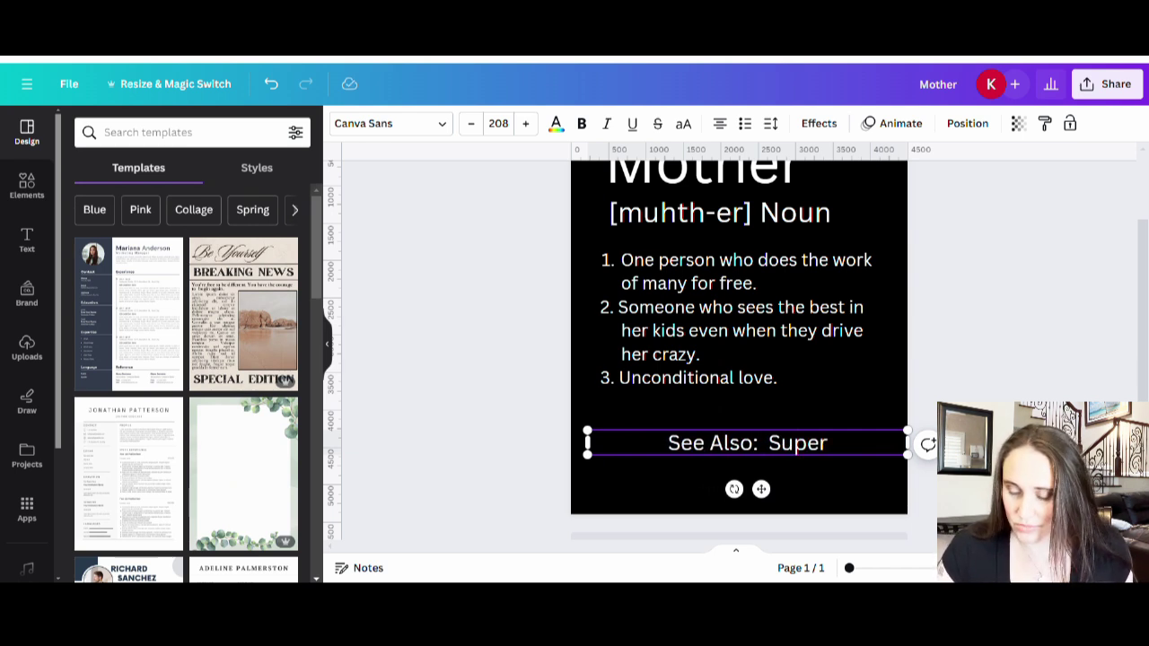
{"action": "type", "text": "woman"}
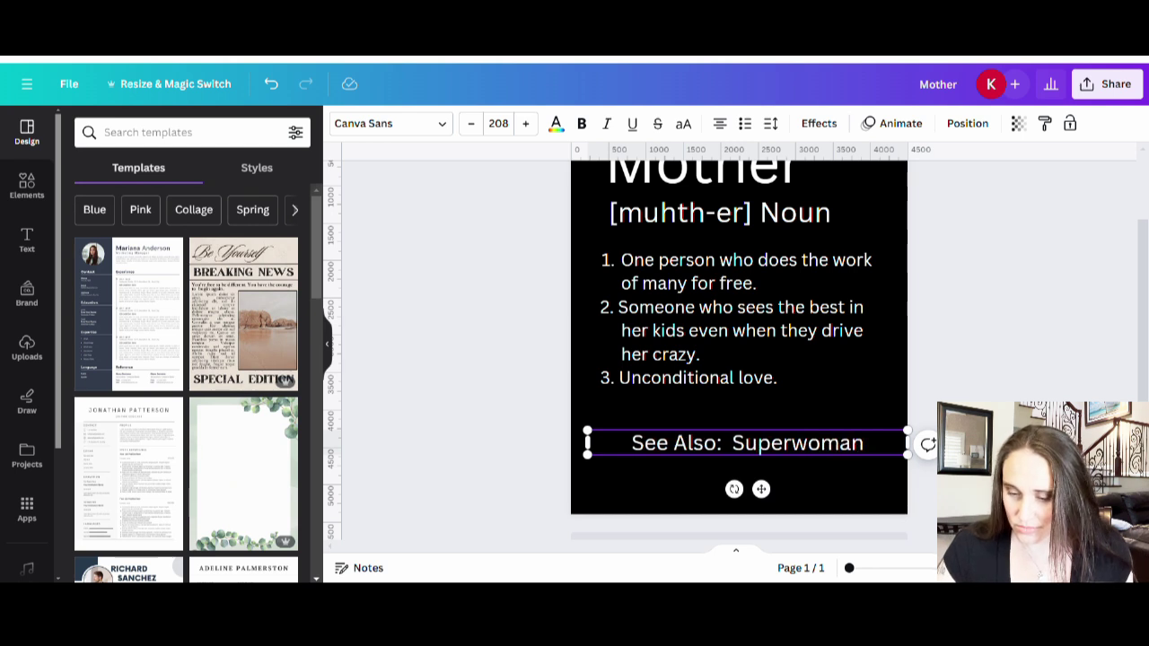
{"action": "type", "text": ","}
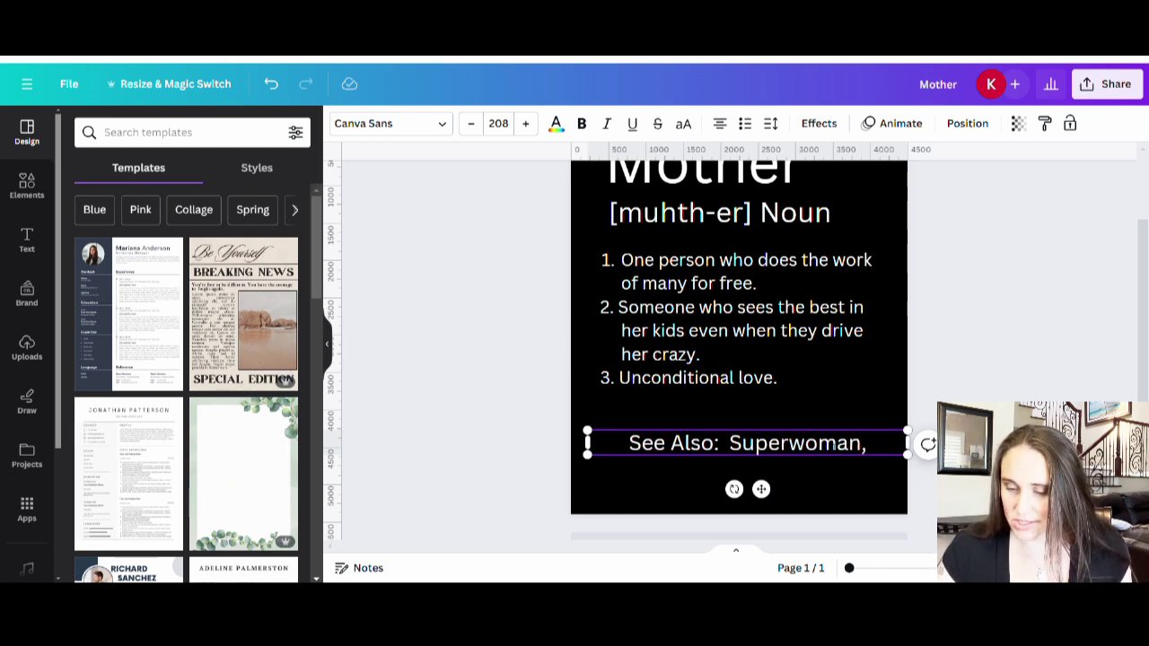
{"action": "type", "text": " Saint"}
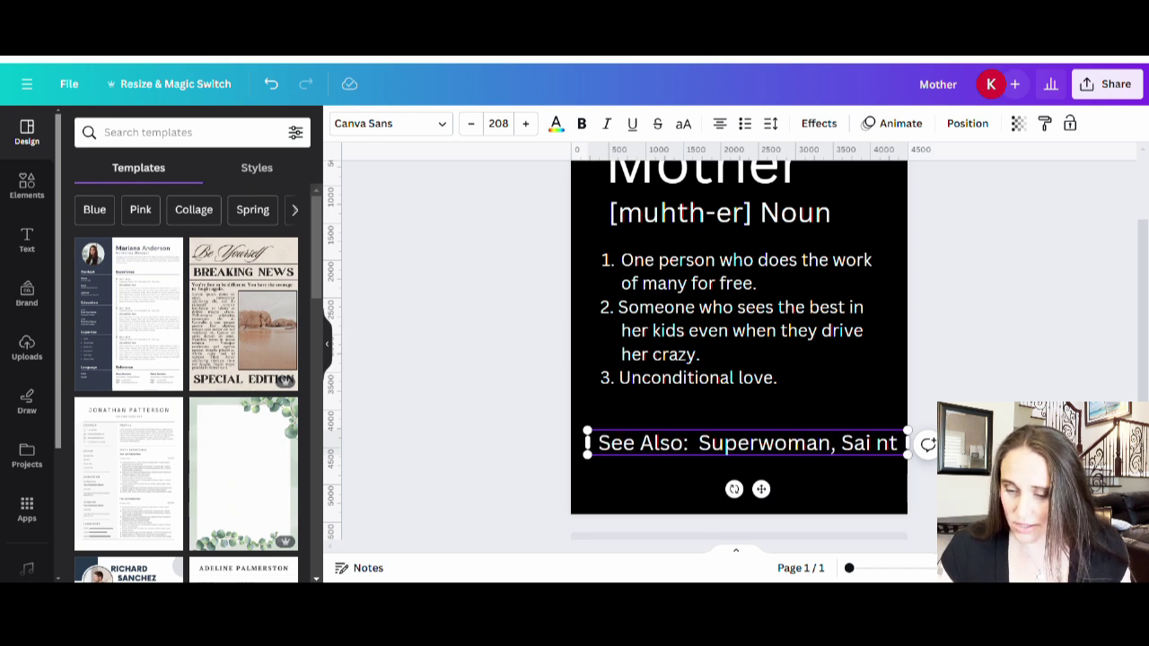
{"action": "key", "text": "BackSpace"}
{"action": "key", "text": "BackSpace"}
{"action": "type", "text": "nt, Hero"}
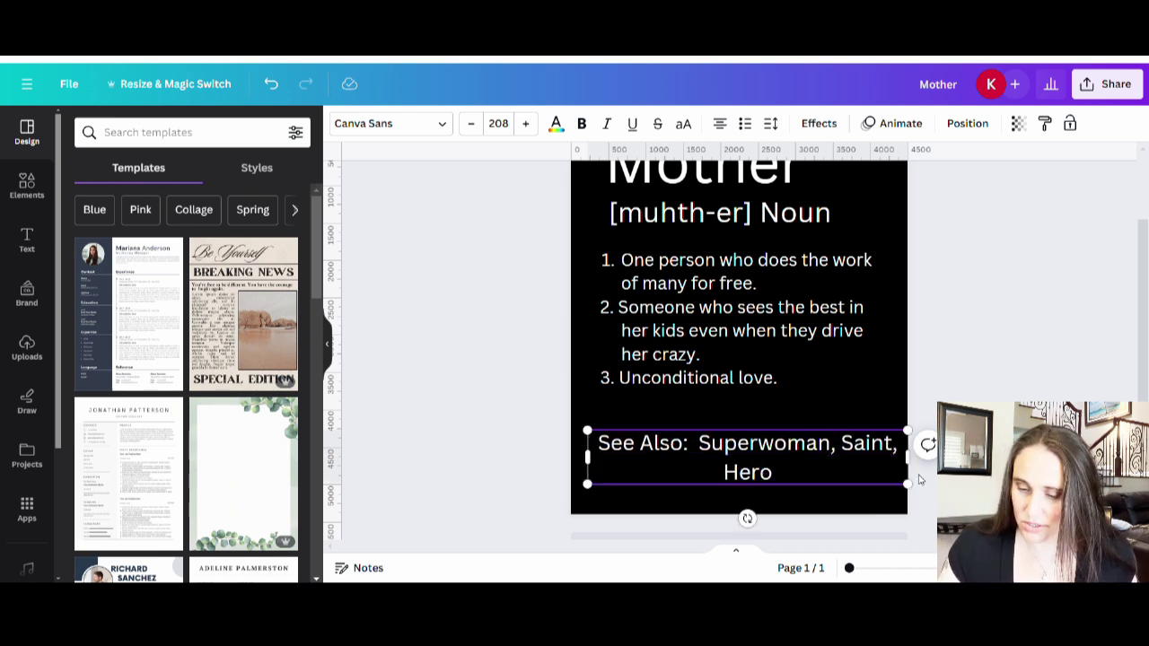
{"action": "left_click_drag", "start_coordinate": [908, 458], "coordinate": [880, 448]}
{"action": "left_click", "coordinate": [783, 467]}
{"action": "left_click_drag", "start_coordinate": [783, 451], "coordinate": [786, 426]}
{"action": "left_click", "coordinate": [799, 505]}
{"action": "scroll", "coordinate": [808, 512], "scroll_direction": "up", "scroll_amount": 1}
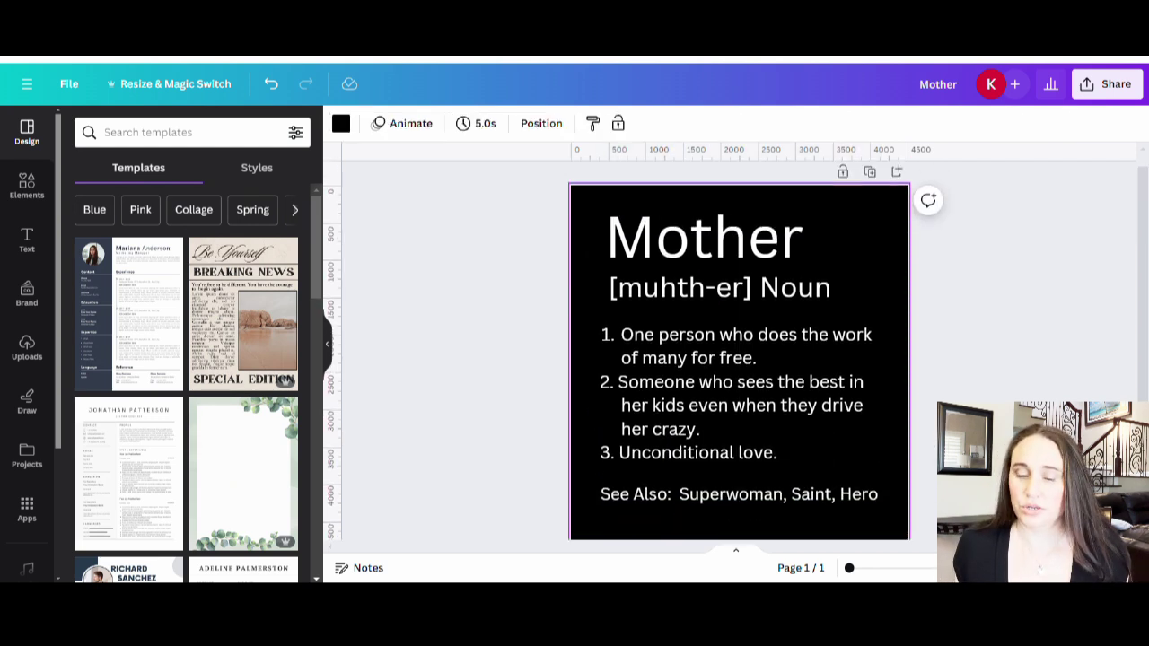
- Search fonts for 'Par' and apply Parisienne to the Mother title, replacing Canva Sans
{"action": "left_click", "coordinate": [694, 236]}
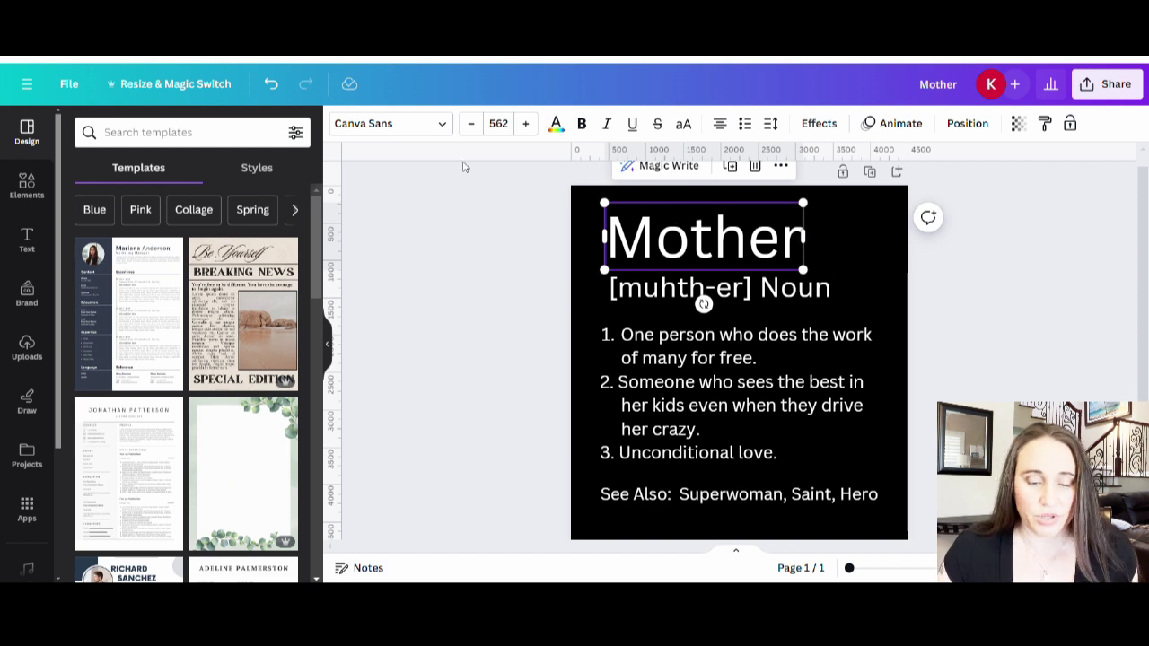
{"action": "left_click", "coordinate": [401, 130]}
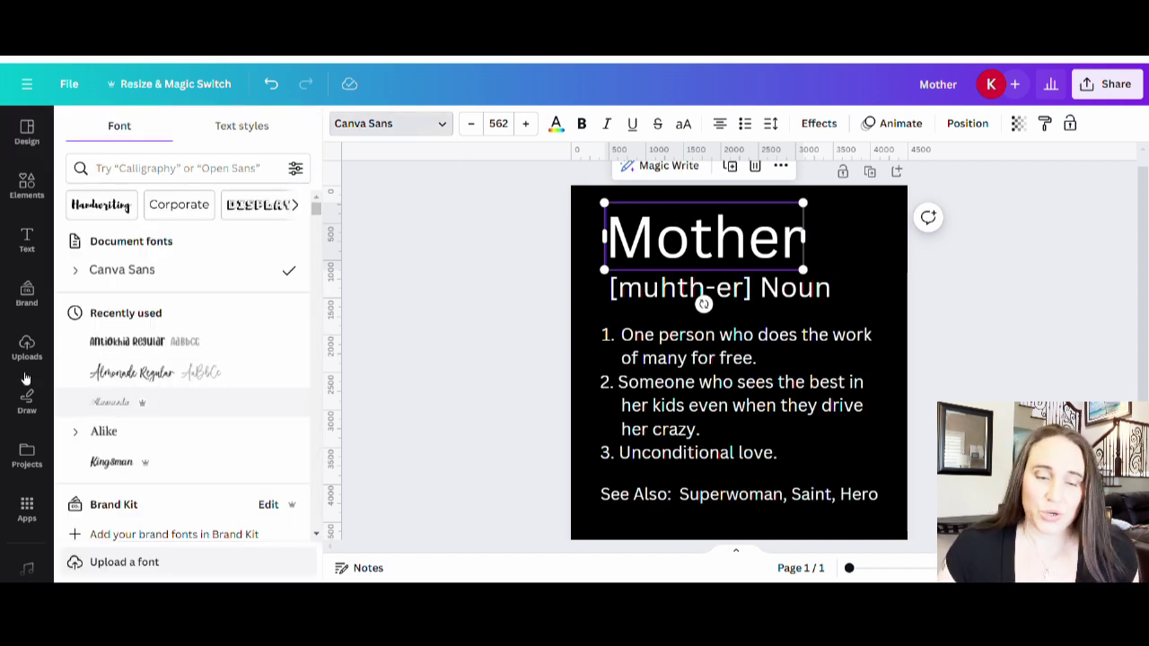
{"action": "left_click", "coordinate": [160, 162]}
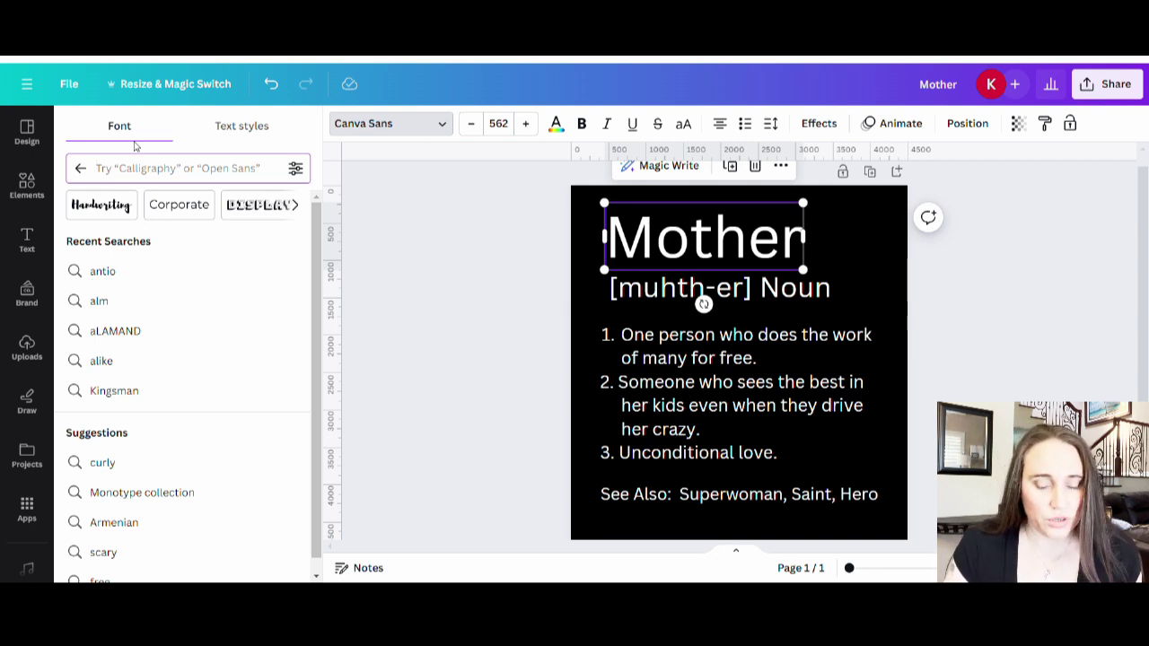
{"action": "type", "text": "Pa"}
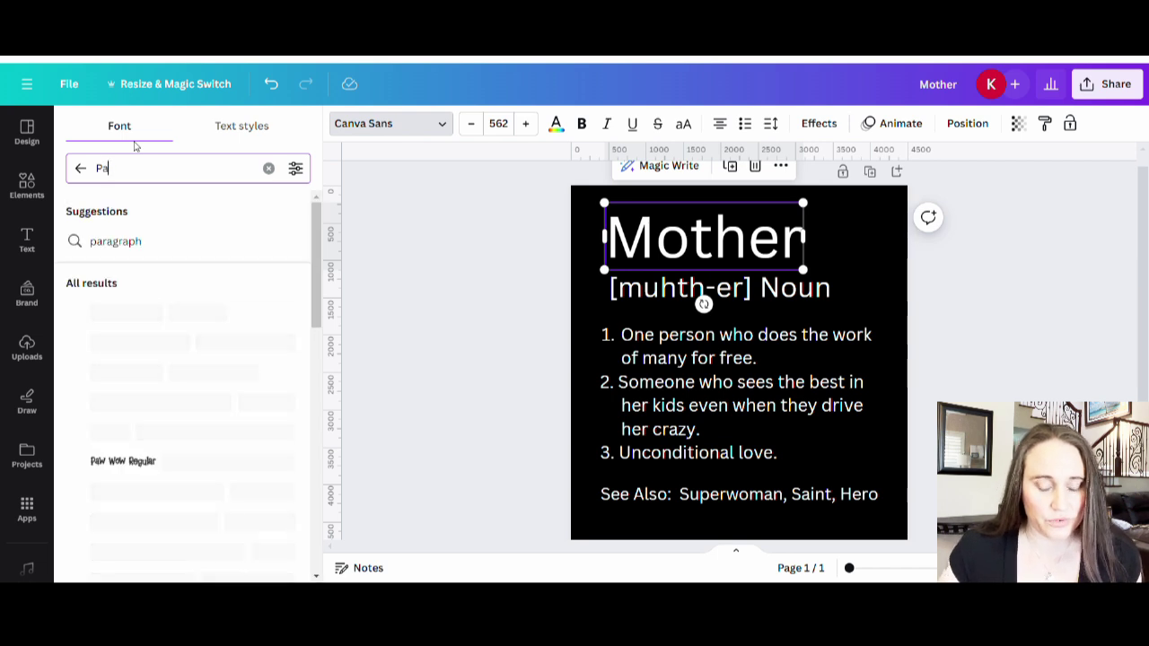
{"action": "type", "text": "r"}
{"action": "left_click", "coordinate": [107, 401]}
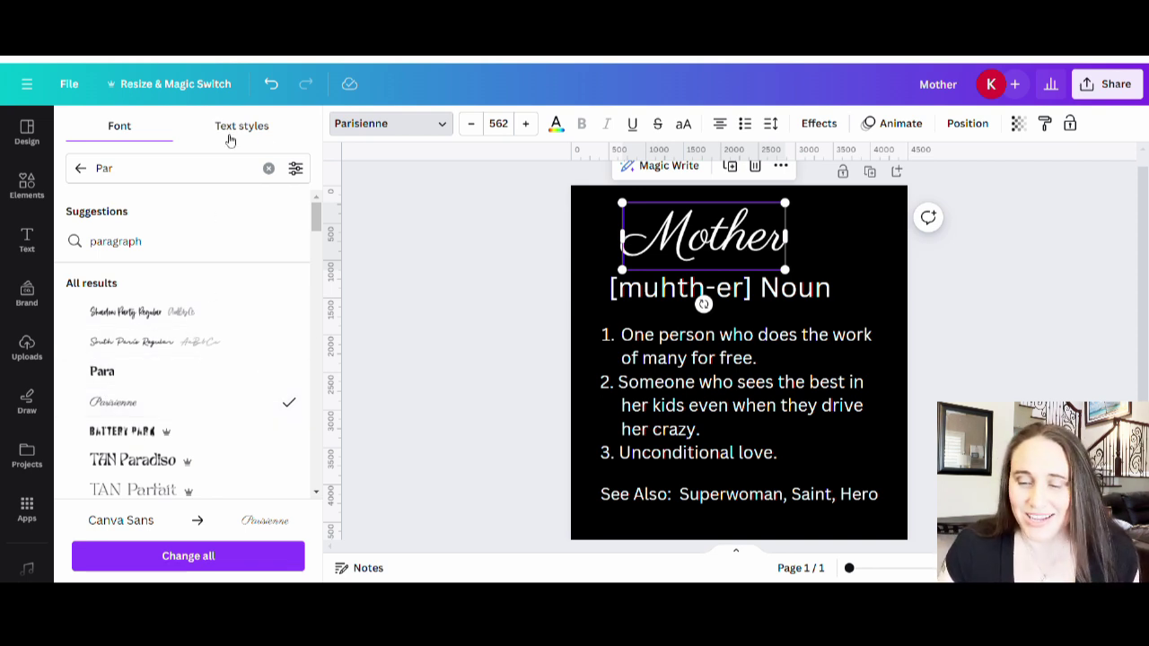
- Enlarge the script Mother title by dragging its corner outward and recentre it
{"action": "left_click", "coordinate": [449, 258]}
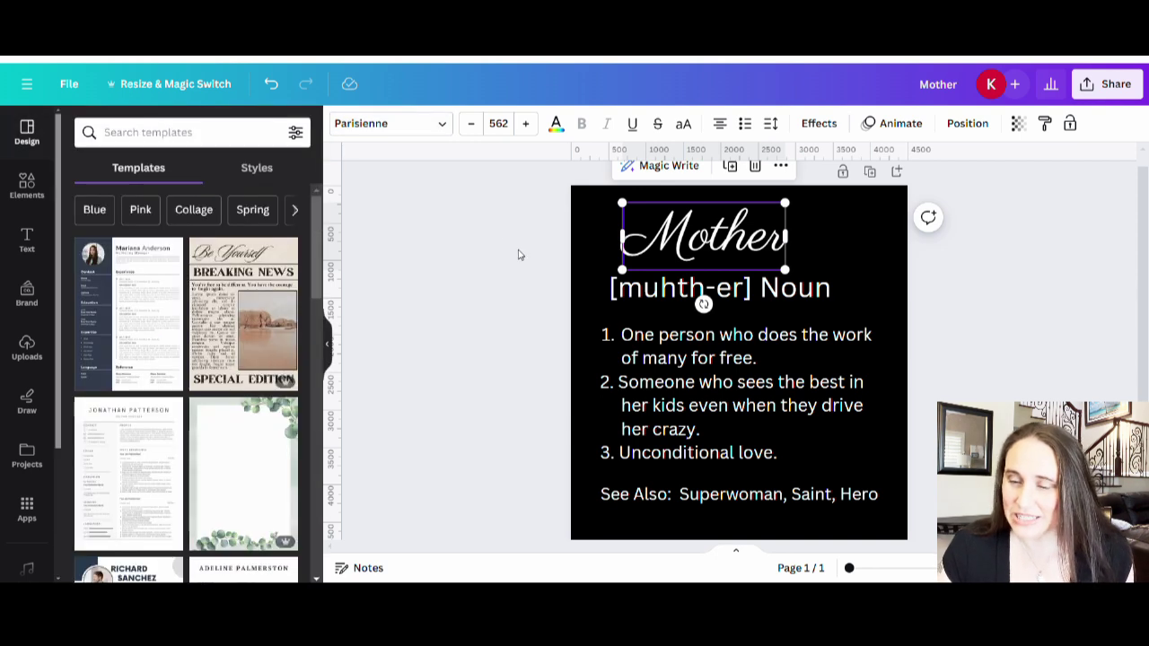
{"action": "left_click", "coordinate": [516, 249]}
{"action": "left_click", "coordinate": [752, 219]}
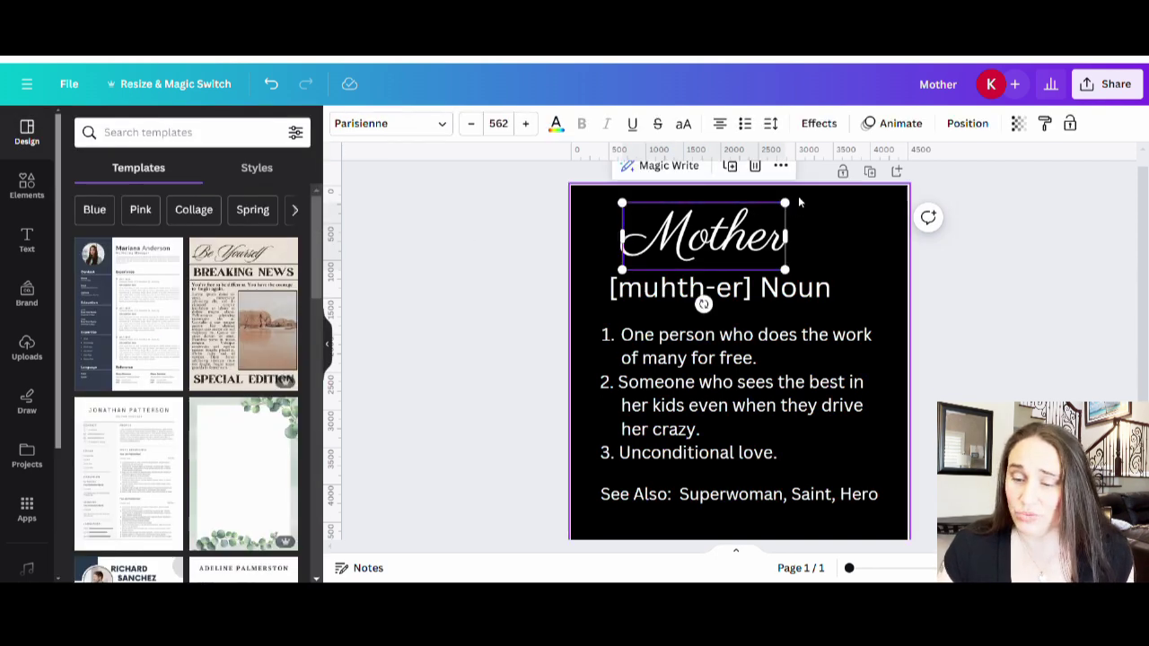
{"action": "left_click_drag", "start_coordinate": [786, 204], "coordinate": [859, 171]}
{"action": "mouse_move", "coordinate": [789, 236]}
{"action": "left_mouse_down"}
{"action": "mouse_move", "coordinate": [775, 246]}
{"action": "mouse_move", "coordinate": [786, 258]}
{"action": "left_mouse_up"}
{"action": "left_click_drag", "start_coordinate": [857, 202], "coordinate": [862, 202]}
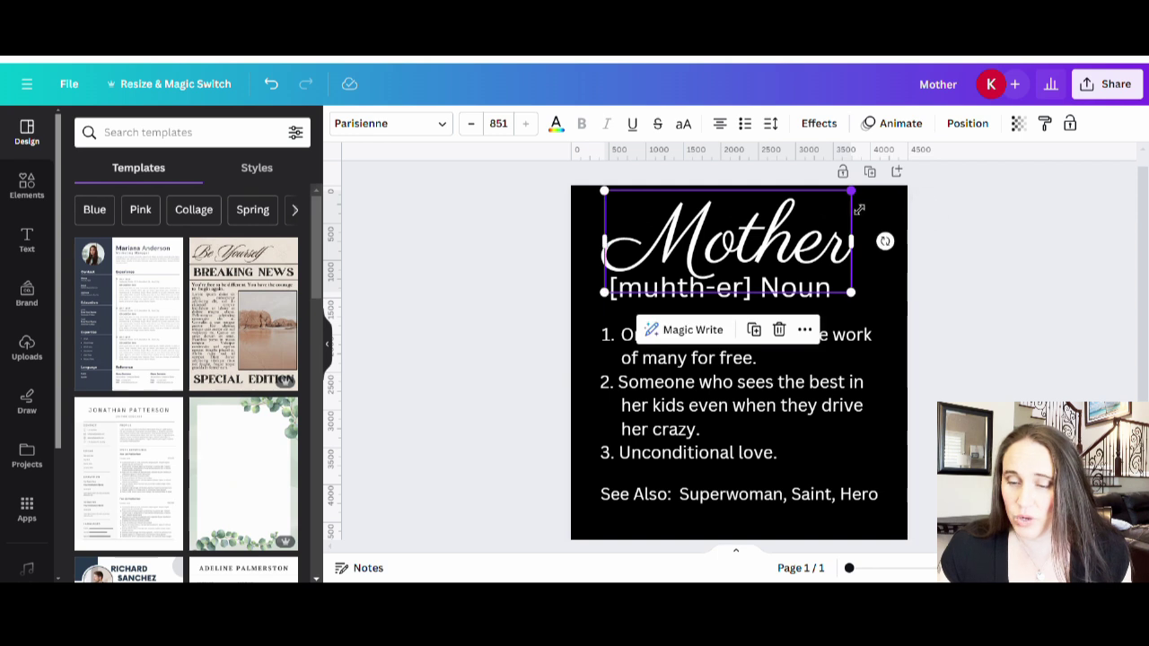
{"action": "left_click", "coordinate": [980, 347]}
- Shrink the [muhth-er] Noun label to size 170 and tuck it under Mother's right end
{"action": "left_click", "coordinate": [611, 269]}
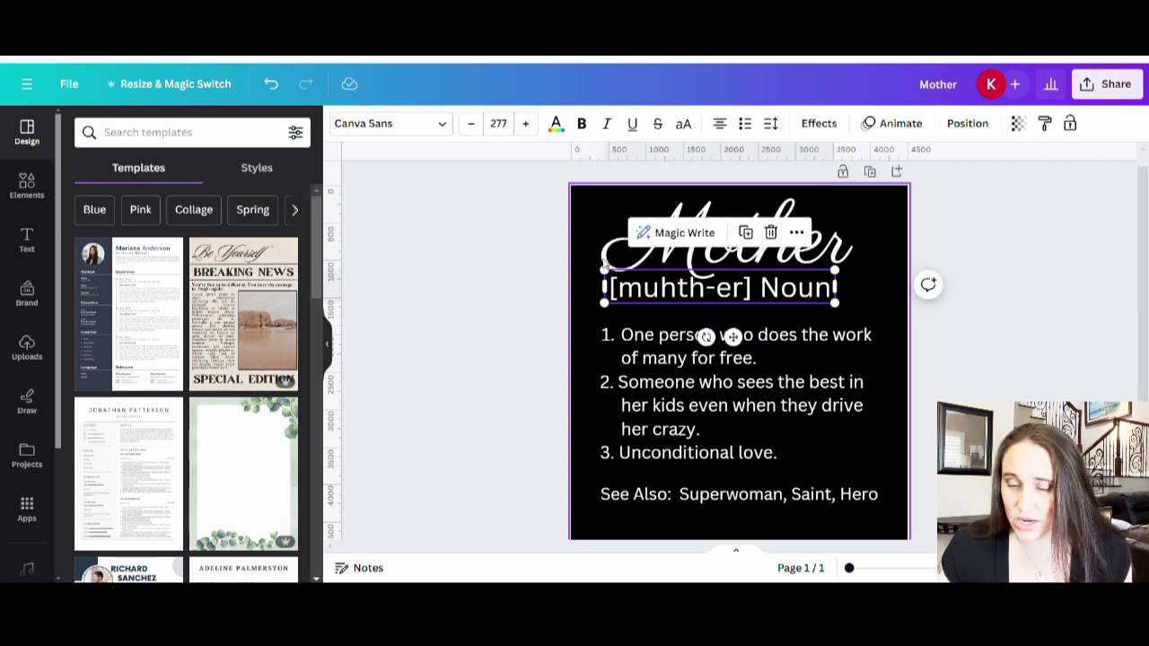
{"action": "left_click_drag", "start_coordinate": [605, 269], "coordinate": [674, 300]}
{"action": "left_click", "coordinate": [959, 336]}
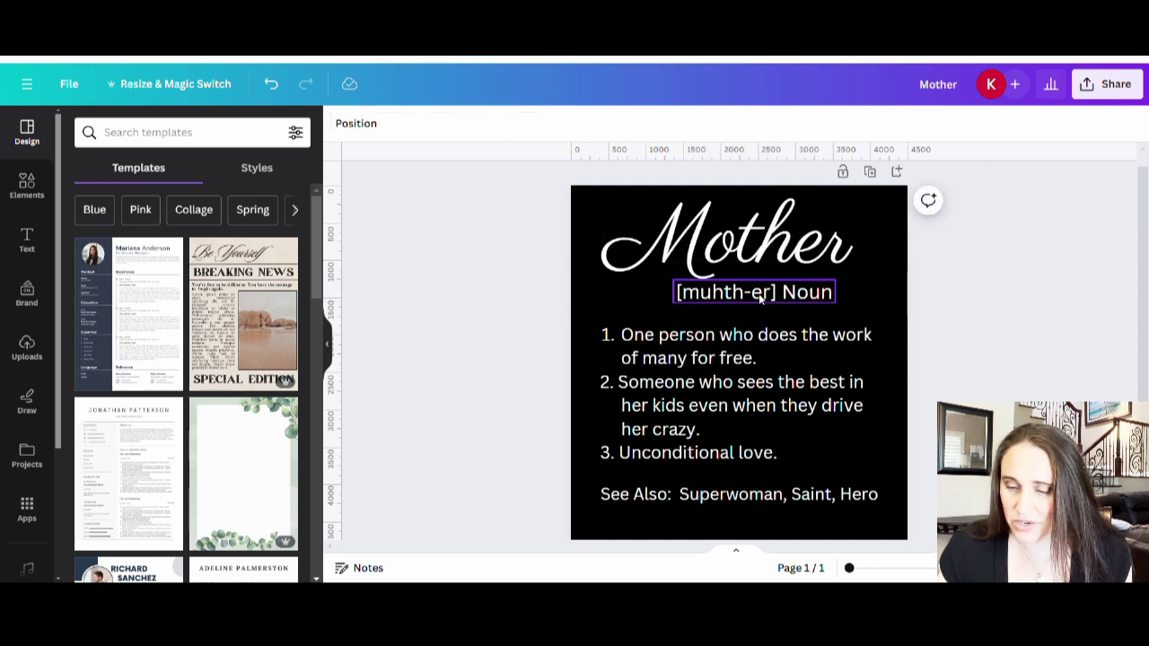
{"action": "left_click_drag", "start_coordinate": [760, 299], "coordinate": [818, 281]}
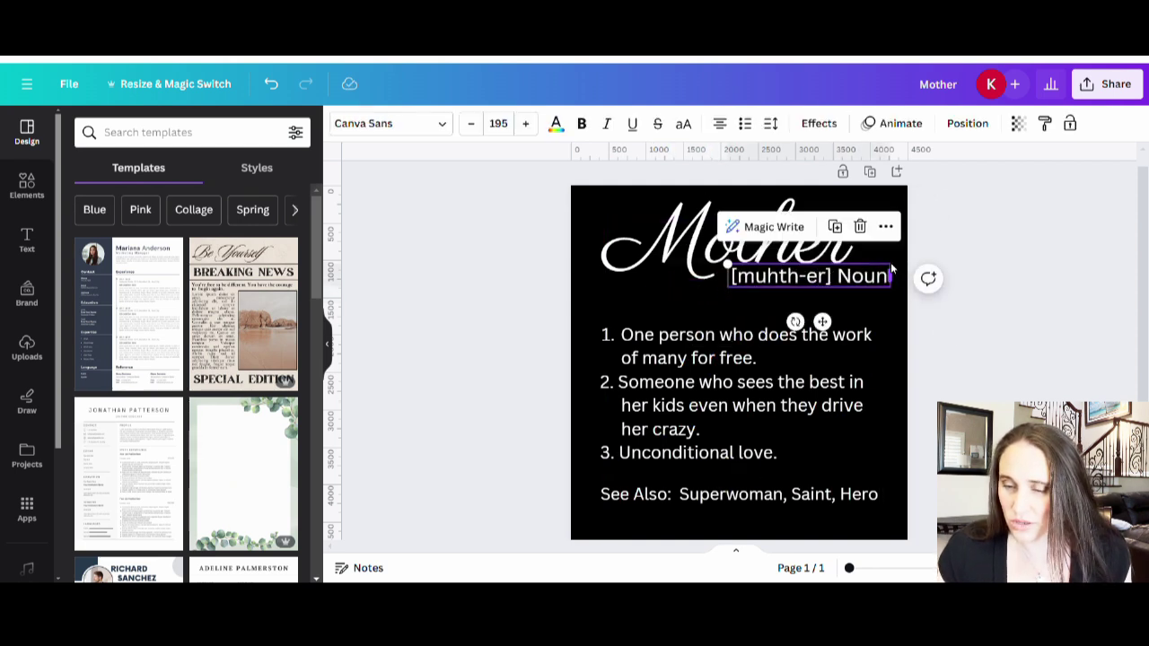
{"action": "left_click_drag", "start_coordinate": [899, 272], "coordinate": [880, 313]}
{"action": "left_click", "coordinate": [844, 256]}
{"action": "left_click", "coordinate": [822, 279]}
{"action": "left_click_drag", "start_coordinate": [822, 280], "coordinate": [822, 294]}
{"action": "left_click", "coordinate": [990, 368]}
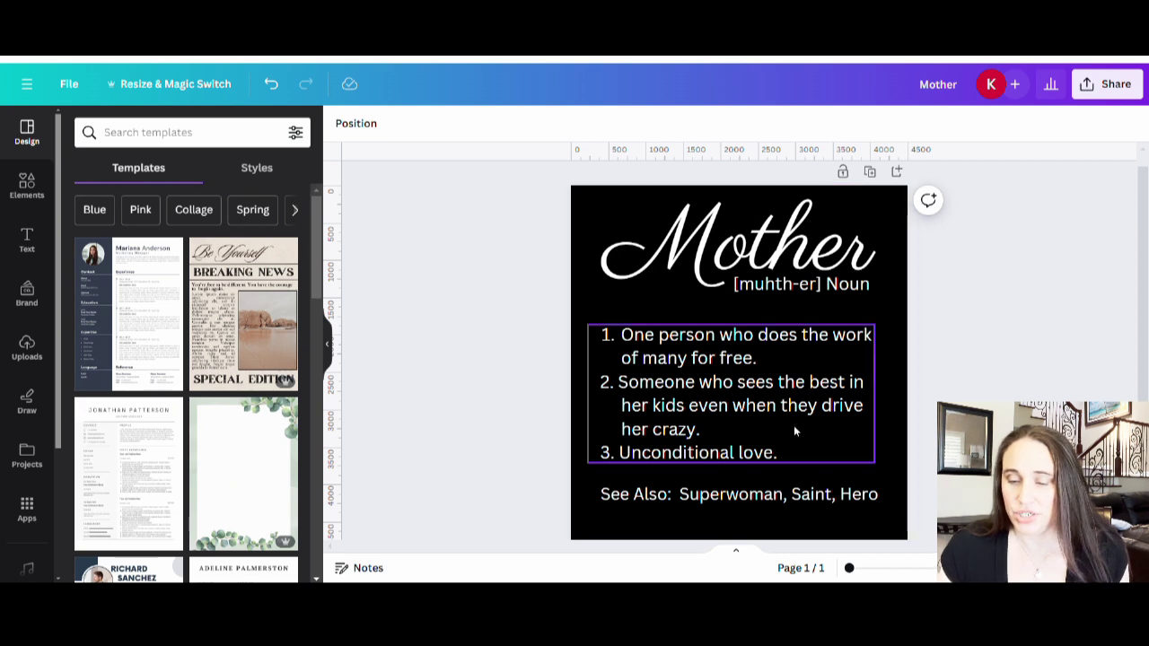
- Move the three numbered definitions up toward the title and slightly left, aligning them to the guides
{"action": "left_click_drag", "start_coordinate": [785, 422], "coordinate": [828, 425]}
{"action": "key", "text": "Escape"}
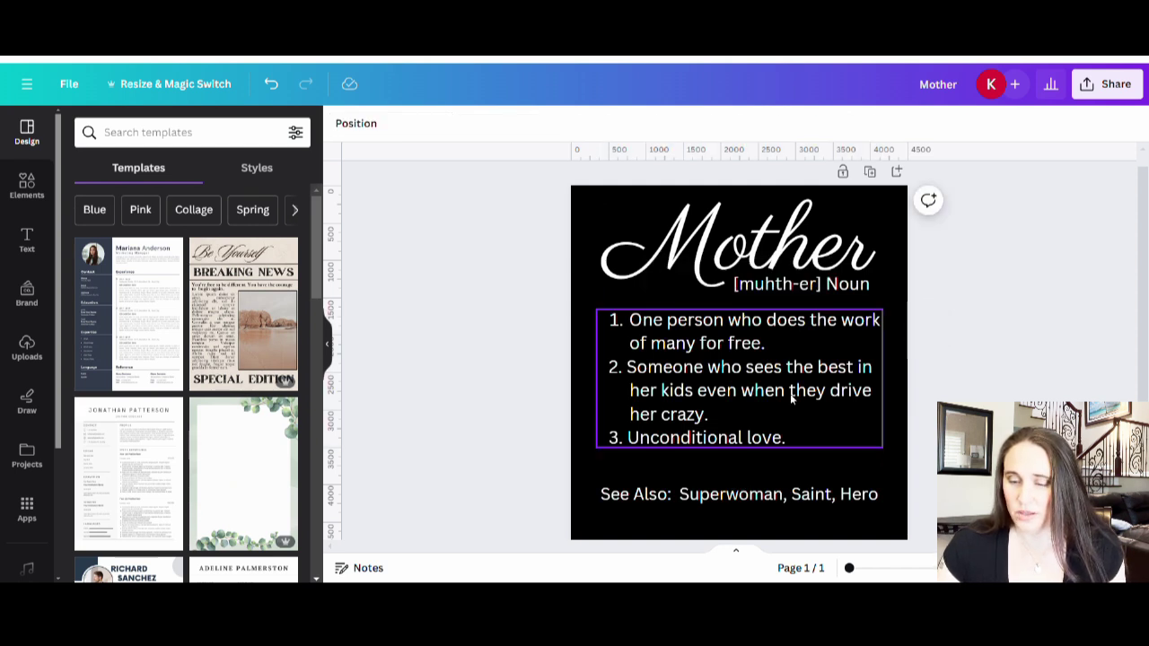
{"action": "left_click_drag", "start_coordinate": [791, 393], "coordinate": [800, 400]}
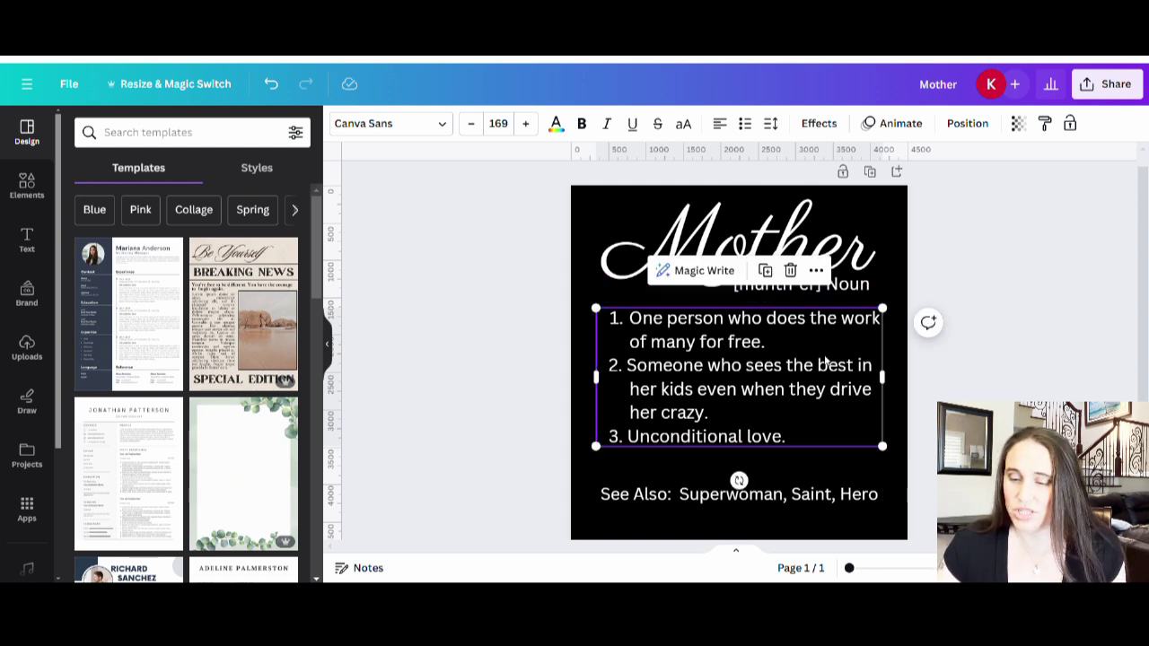
{"action": "left_click", "coordinate": [1018, 371]}
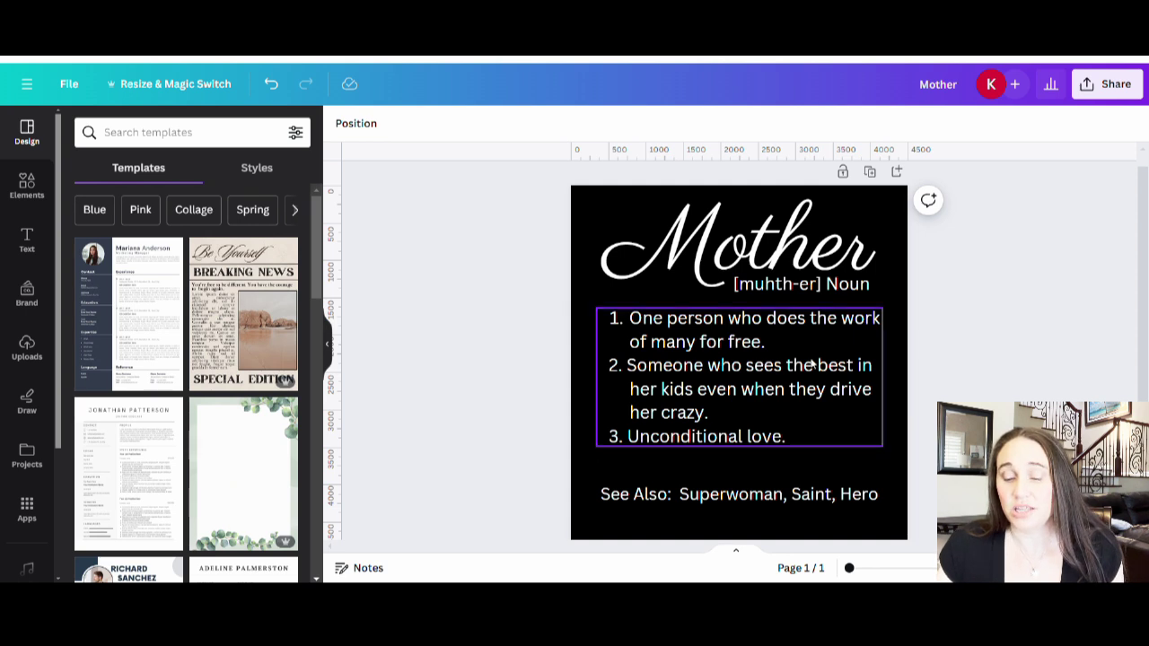
{"action": "left_click_drag", "start_coordinate": [813, 363], "coordinate": [811, 363]}
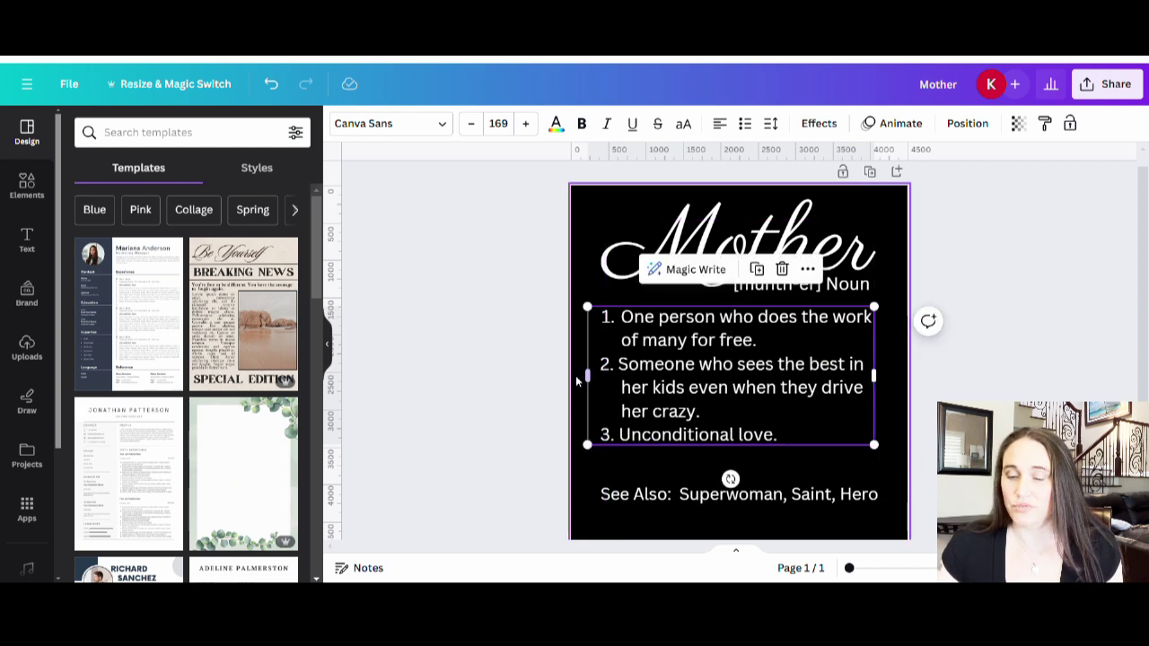
{"action": "left_click", "coordinate": [547, 374]}
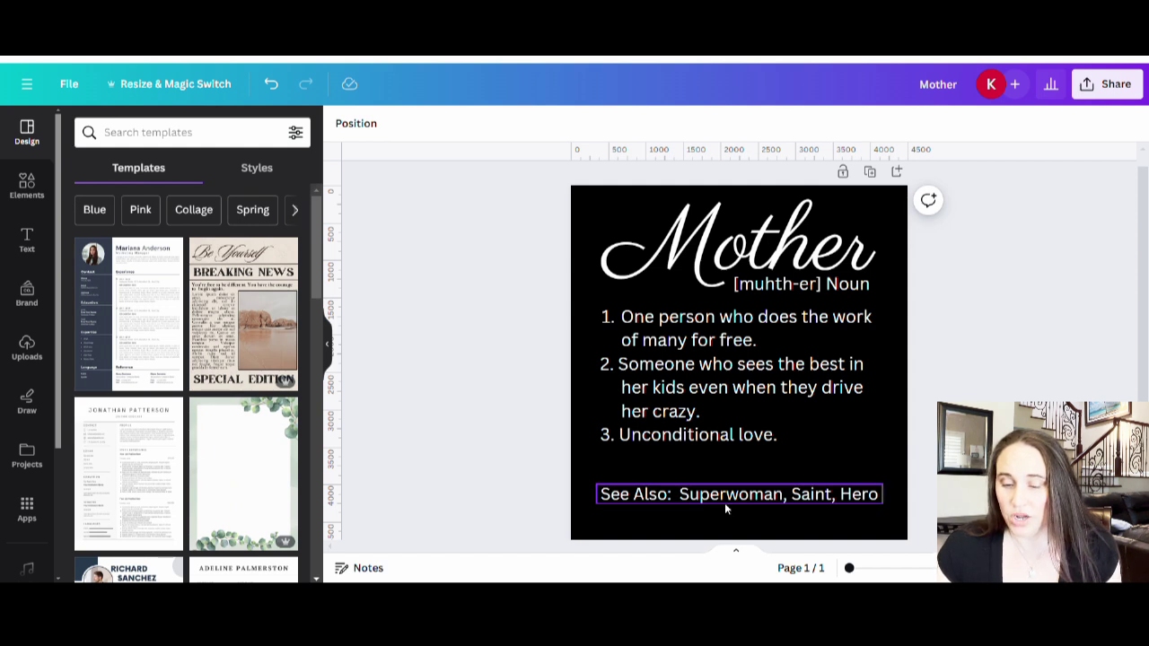
- Raise the 'See Also: Superwoman, Saint, Hero' line closer beneath the third definition
{"action": "left_click_drag", "start_coordinate": [728, 501], "coordinate": [736, 490]}
{"action": "left_click", "coordinate": [797, 526]}
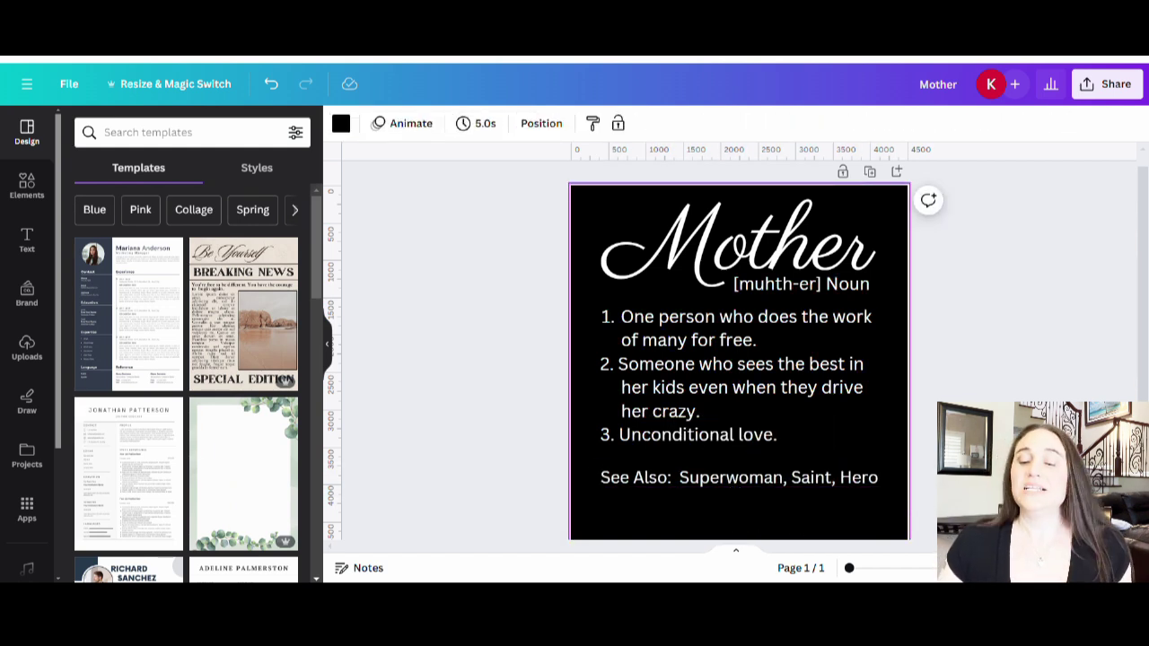
{"action": "key", "text": "Escape"}
{"action": "scroll", "coordinate": [737, 350], "scroll_direction": "up", "scroll_amount": 1}
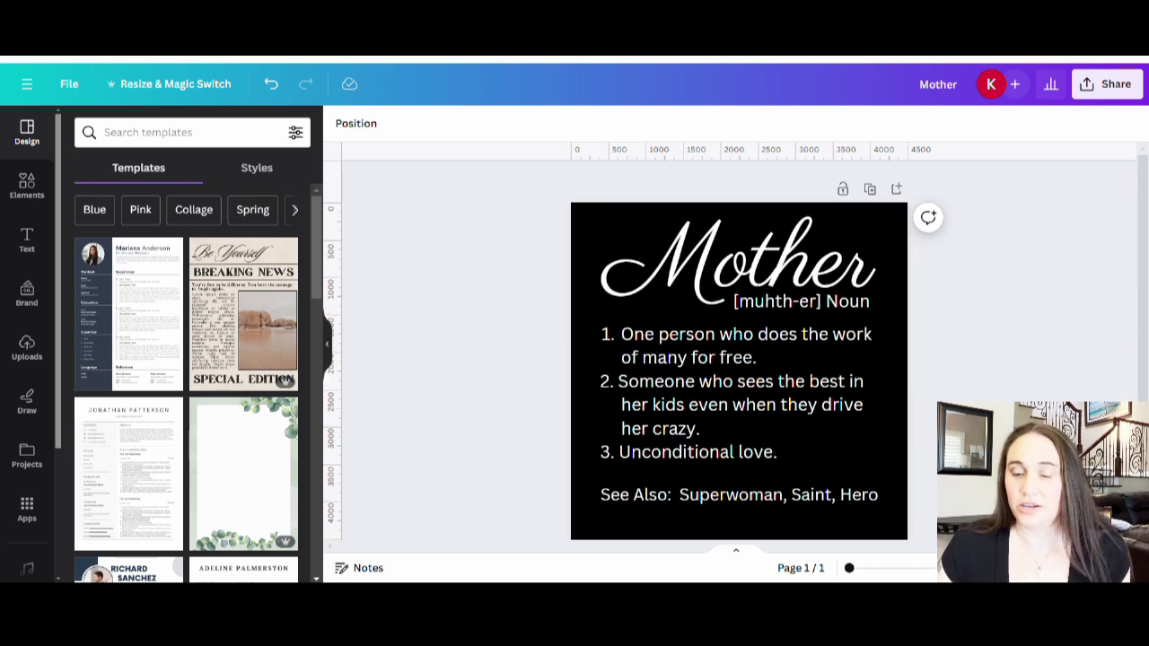
{"action": "scroll", "coordinate": [737, 350], "scroll_direction": "down", "scroll_amount": 2}
{"action": "scroll", "coordinate": [736, 350], "scroll_direction": "up", "scroll_amount": 2}
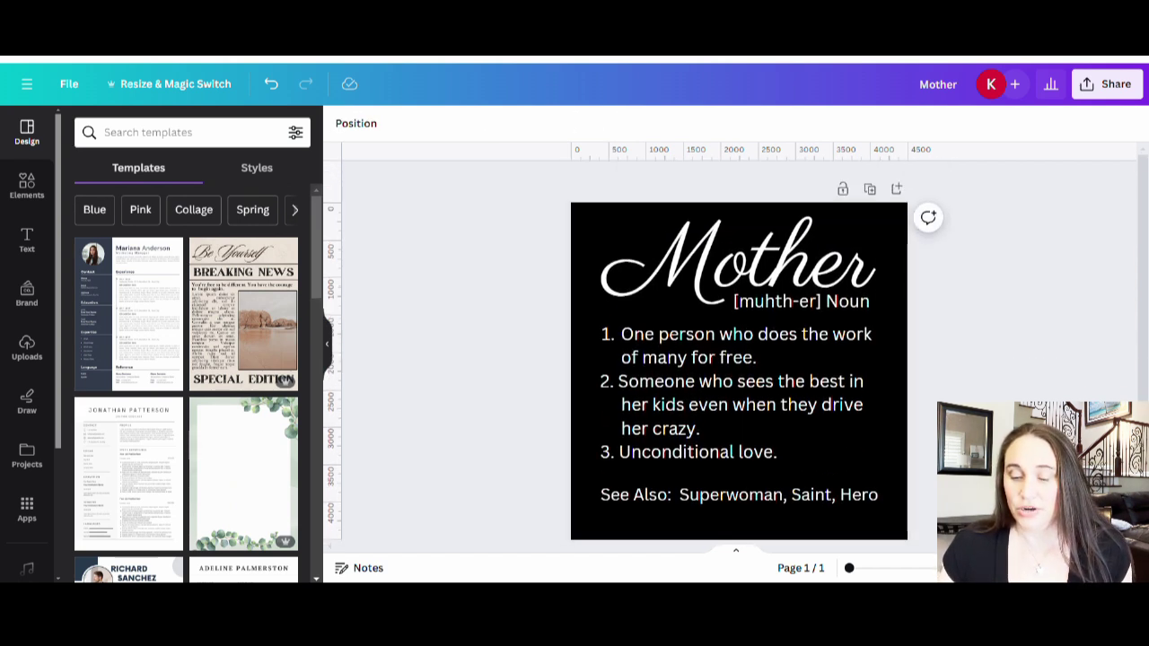